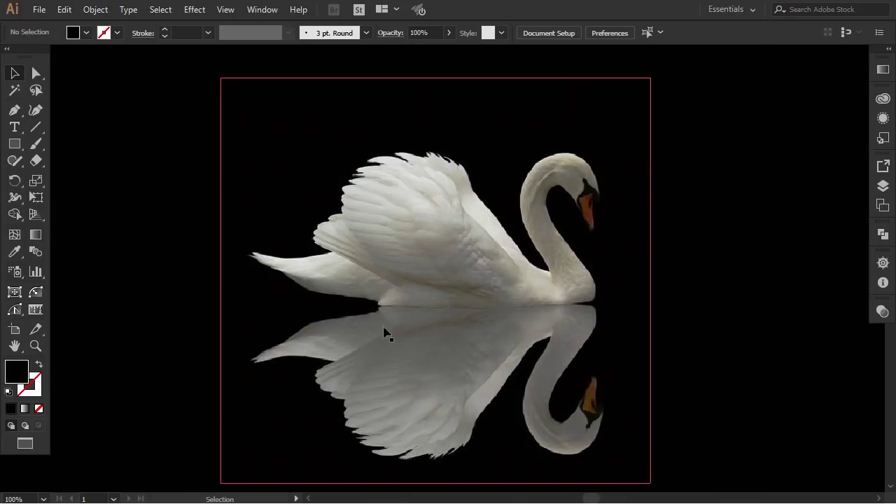
Nudge the swan photo slightly right and up on the black artboard, then deselect it
{"action": "mouse_move", "coordinate": [451, 270]}
{"action": "left_mouse_down"}
{"action": "mouse_move", "coordinate": [502, 270]}
{"action": "mouse_move", "coordinate": [462, 261]}
{"action": "left_mouse_up"}
{"action": "left_click", "coordinate": [702, 266]}
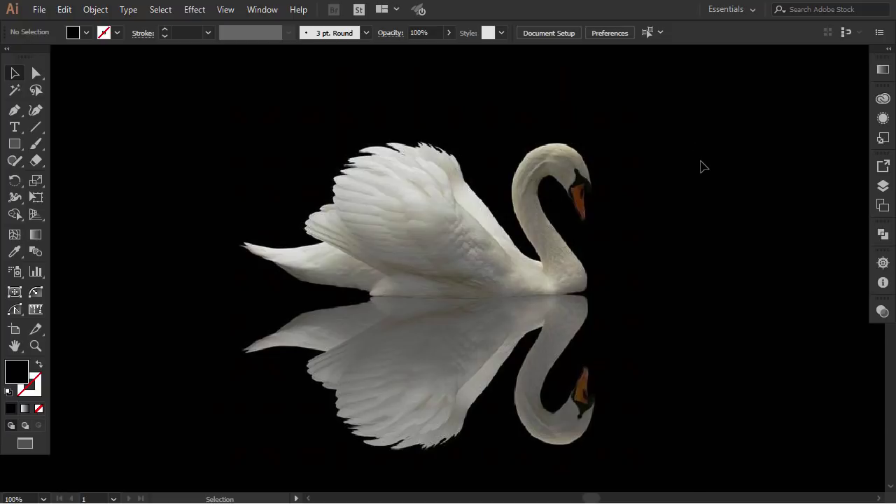
Fade the swan photo to 25% opacity from the Control bar
{"action": "left_click_drag", "start_coordinate": [708, 143], "coordinate": [261, 400]}
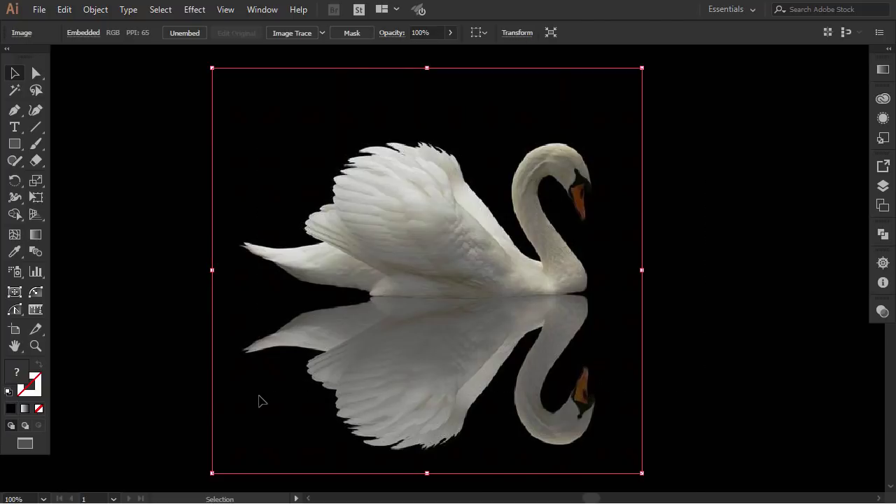
{"action": "left_click", "coordinate": [450, 33]}
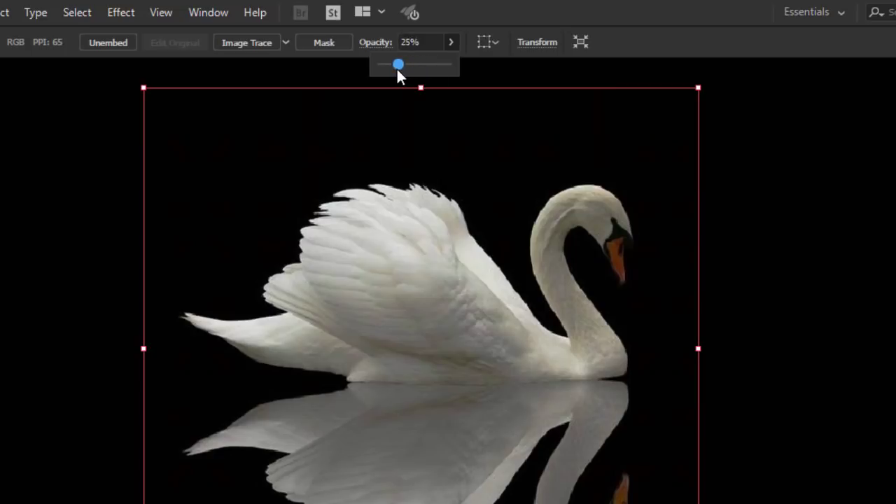
{"action": "left_click", "coordinate": [784, 188]}
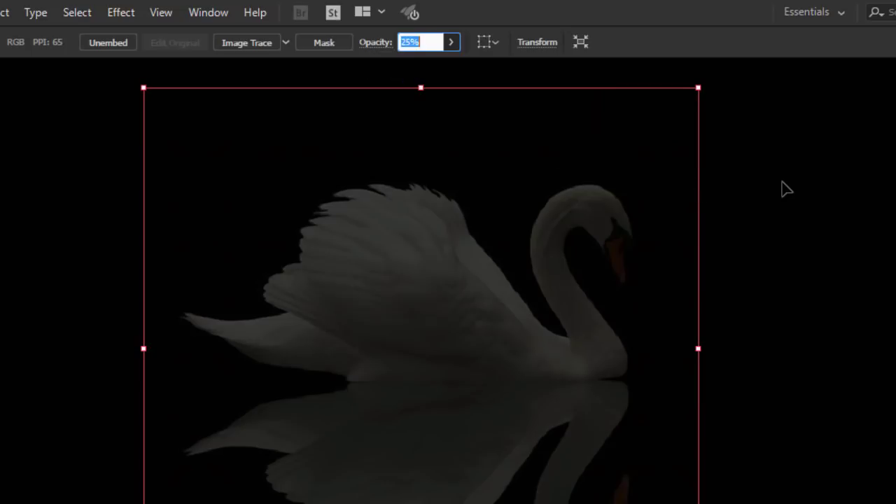
{"action": "left_click", "coordinate": [784, 188]}
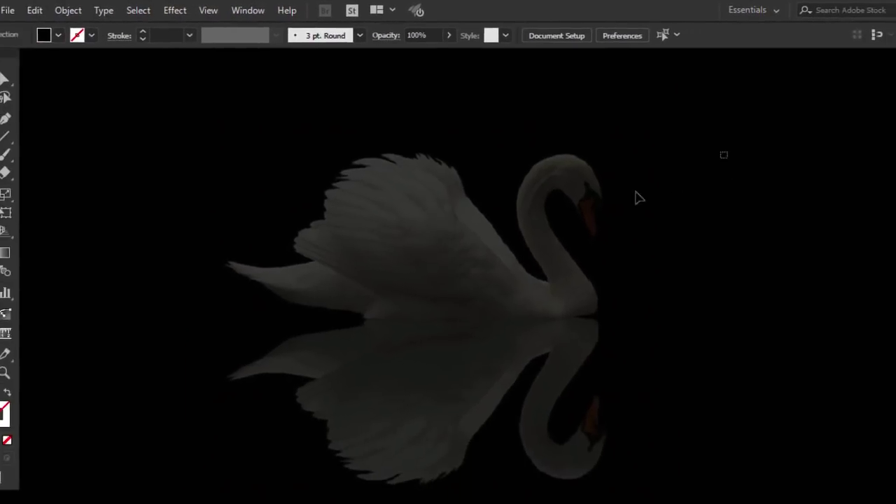
Reselect the faded photo and lock it with Object > Lock > Selection
{"action": "left_click", "coordinate": [321, 371]}
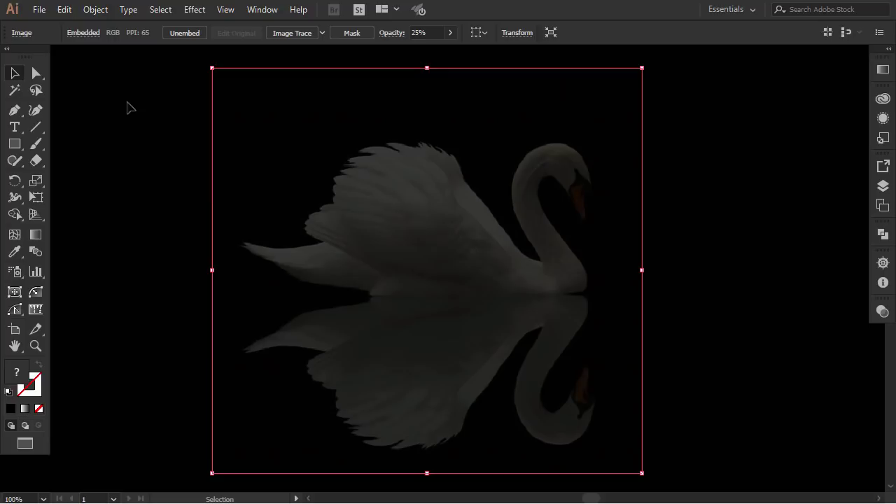
{"action": "left_click", "coordinate": [68, 11]}
{"action": "mouse_move", "coordinate": [299, 88]}
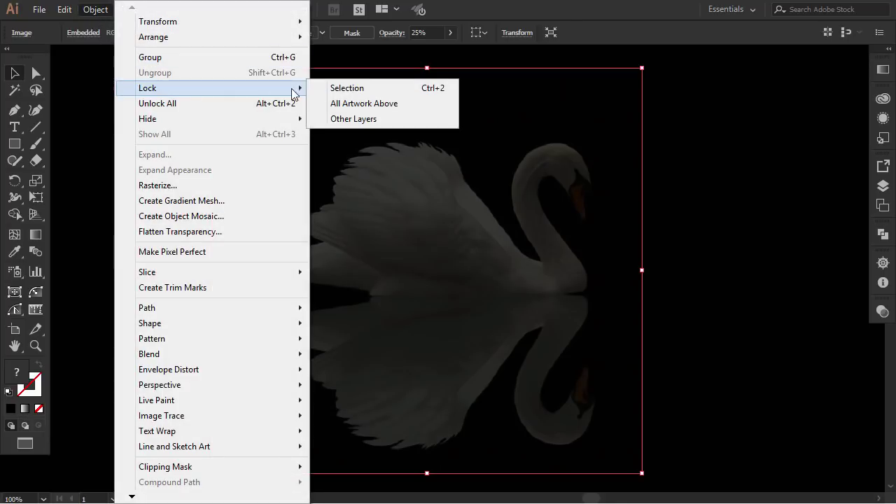
{"action": "left_click", "coordinate": [334, 90]}
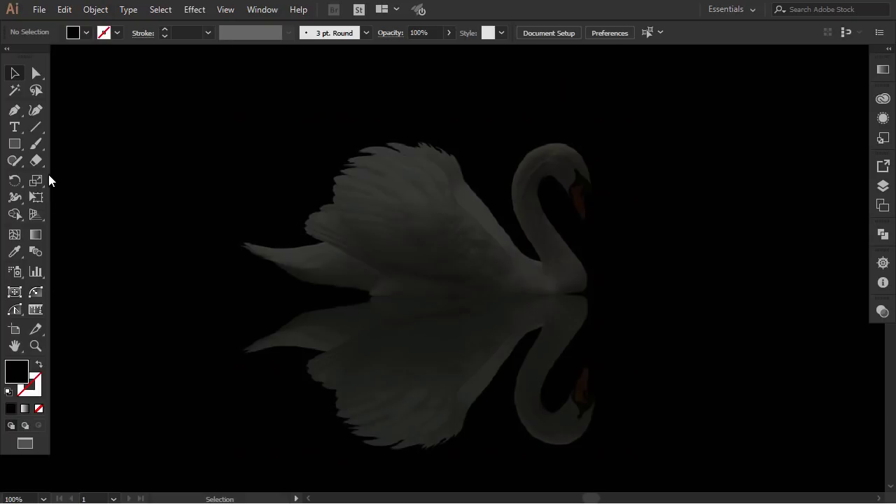
Choose the Paintbrush tool and lower its Fidelity smoothing in the brush options
{"action": "left_click", "coordinate": [36, 143]}
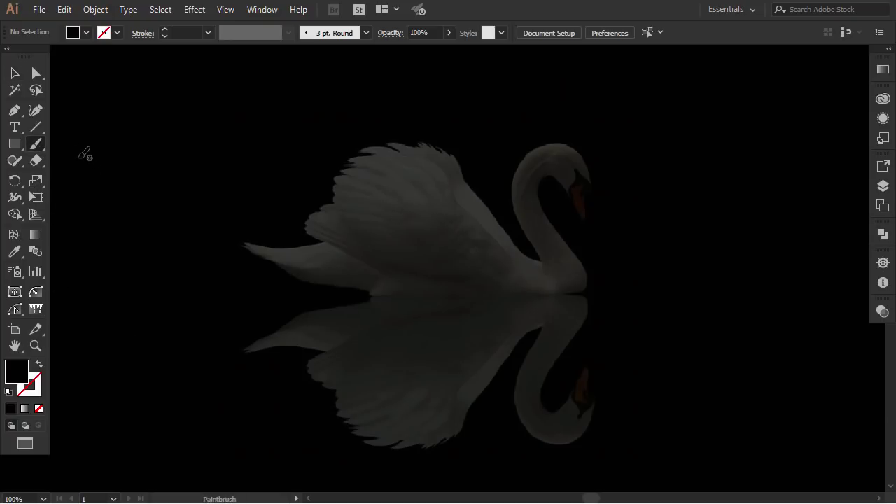
{"action": "double_click", "coordinate": [35, 145]}
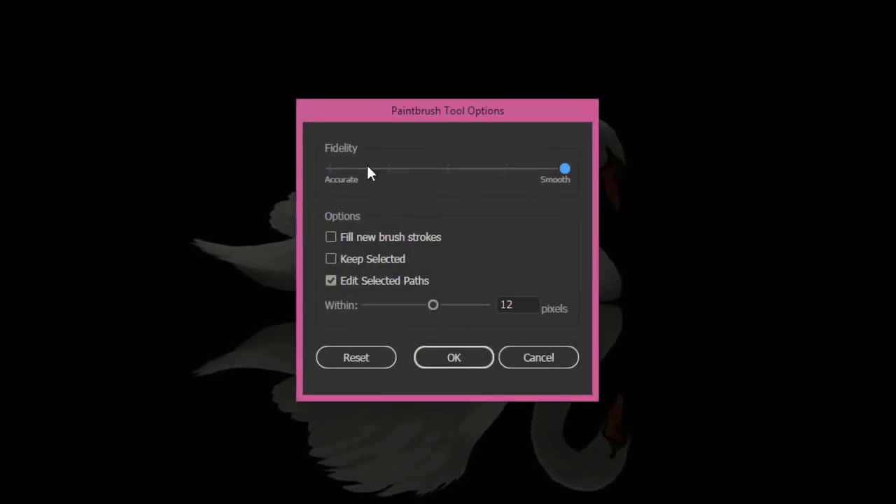
{"action": "left_click_drag", "start_coordinate": [564, 169], "coordinate": [436, 170]}
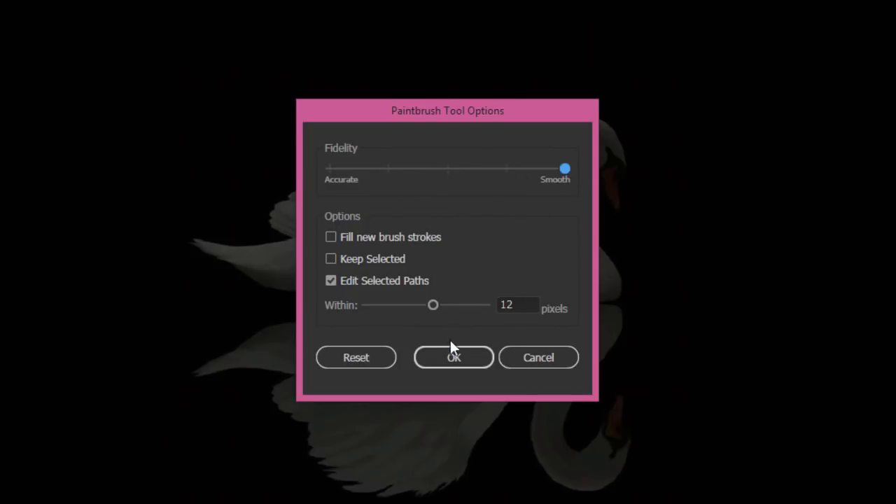
{"action": "left_click", "coordinate": [452, 356]}
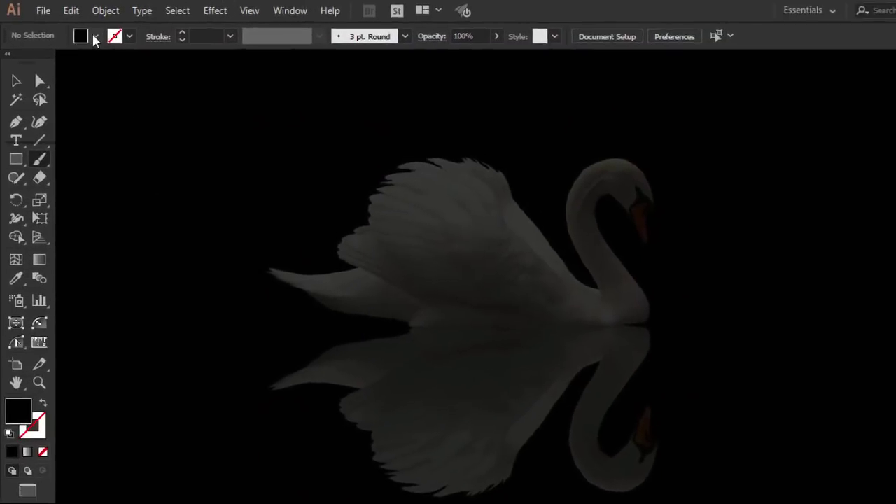
Set the fill to None and the stroke colour to White
{"action": "left_click", "coordinate": [86, 33]}
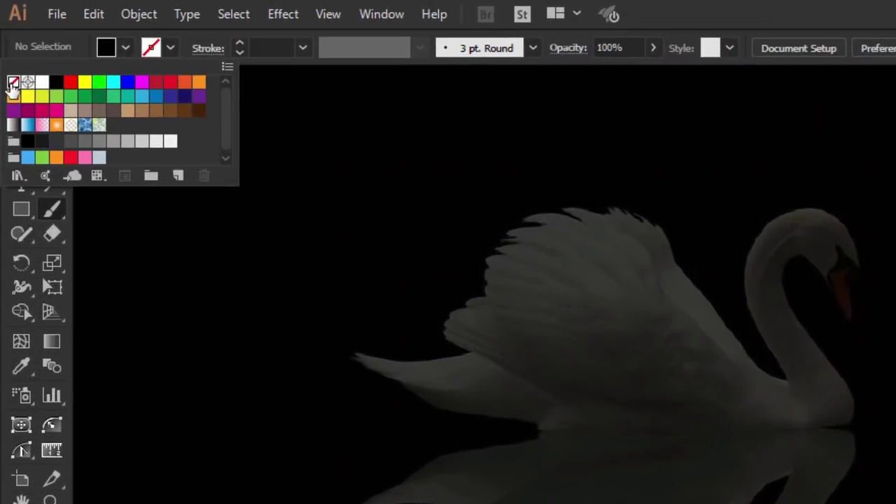
{"action": "left_click", "coordinate": [13, 83]}
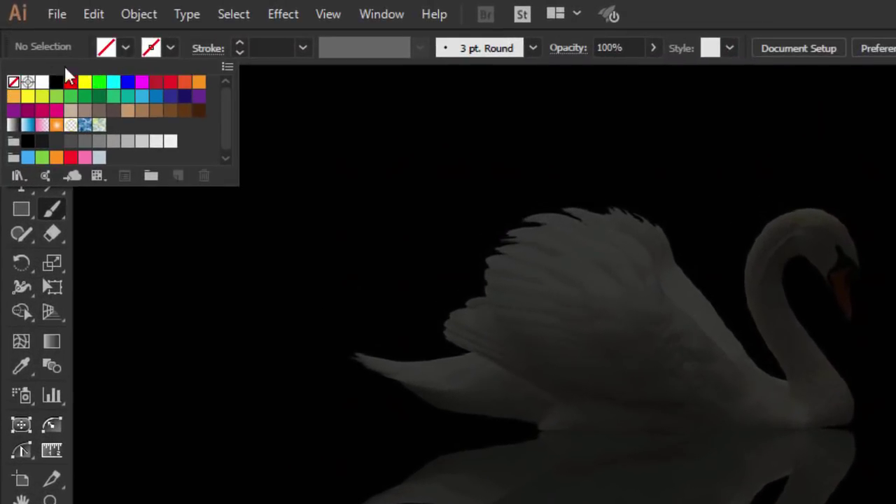
{"action": "left_click", "coordinate": [169, 44]}
{"action": "left_click", "coordinate": [170, 43]}
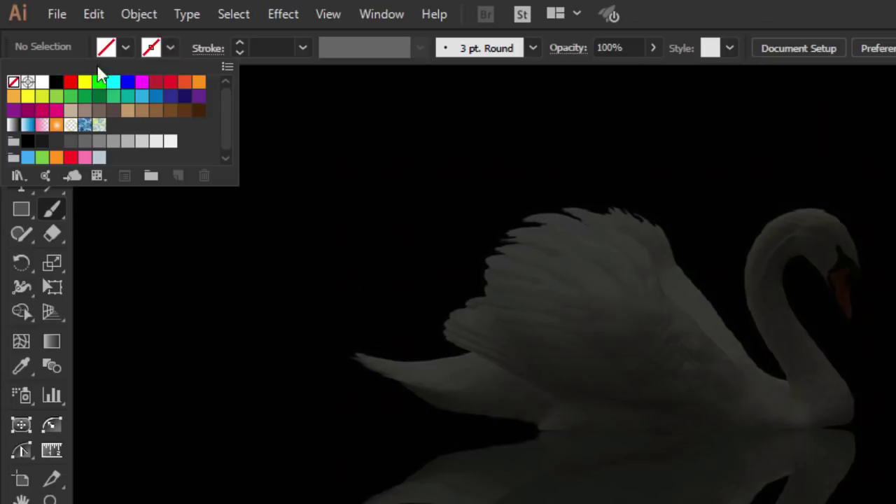
{"action": "left_click", "coordinate": [44, 90]}
{"action": "left_click", "coordinate": [169, 48]}
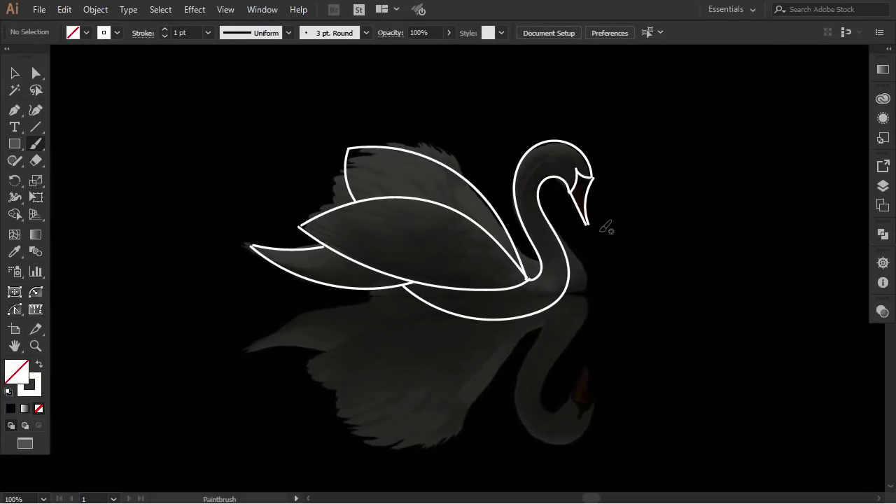
Switch to the Selection tool (V) once the swan's outlines are traced
{"action": "key", "text": "v"}
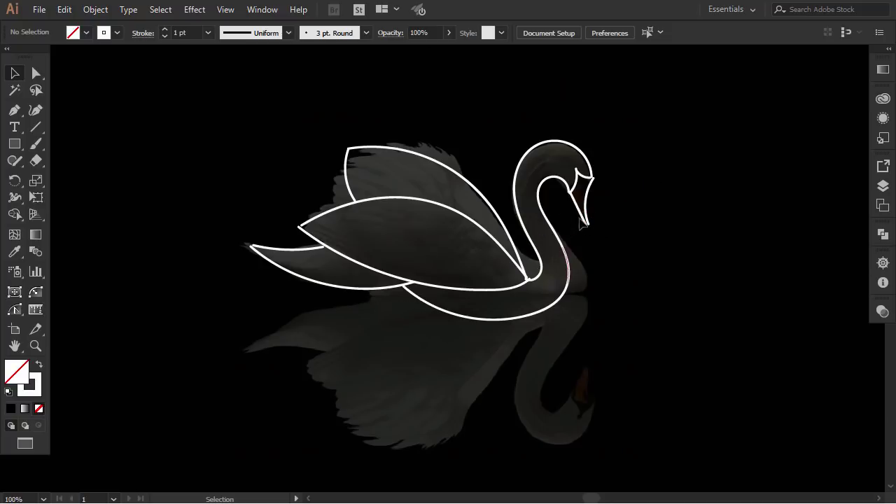
Select the swan's neck-and-body path and zoom in to 200% on the outline
{"action": "left_click_drag", "start_coordinate": [625, 133], "coordinate": [556, 206]}
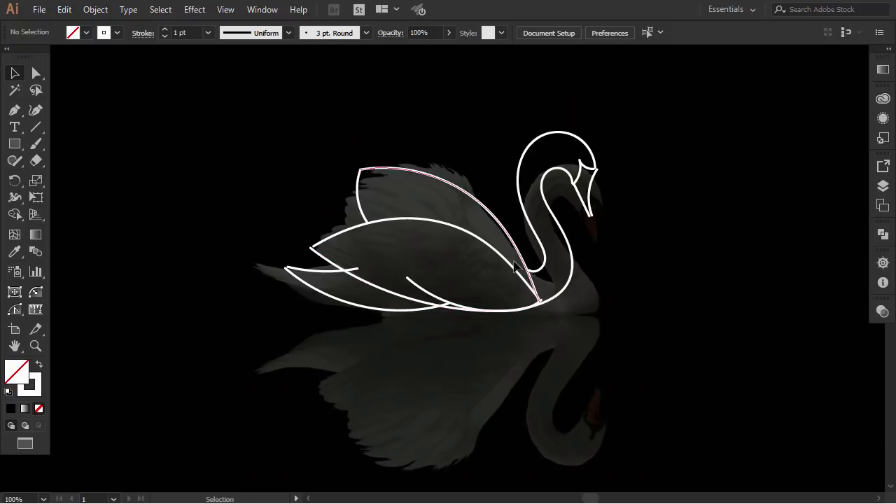
{"action": "scroll", "coordinate": [507, 253], "scroll_direction": "up", "scroll_amount": 1}
{"action": "scroll", "coordinate": [507, 254], "scroll_direction": "up", "scroll_amount": 1}
{"action": "scroll", "coordinate": [490, 253], "scroll_direction": "up", "scroll_amount": 1}
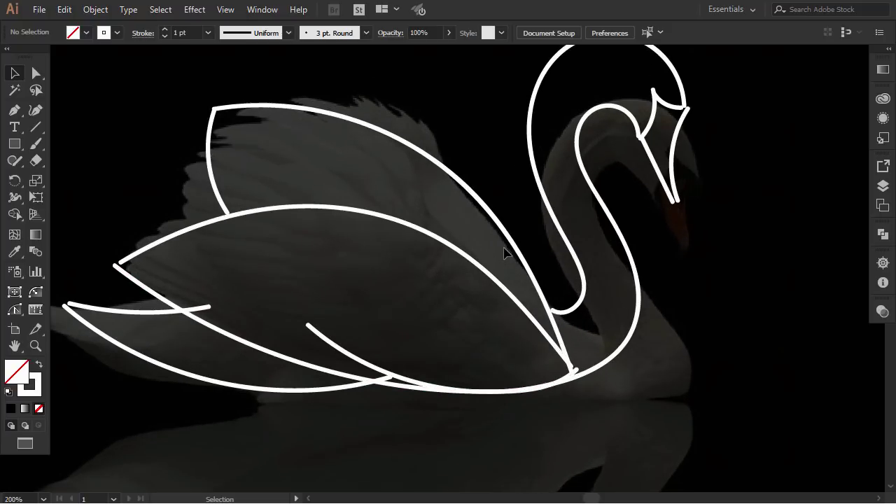
{"action": "scroll", "coordinate": [479, 252], "scroll_direction": "left", "scroll_amount": 1}
In Outline view with Direct Selection, nudge the tail end and join the body curve to the lower curve
{"action": "key", "text": "ctrl+y"}
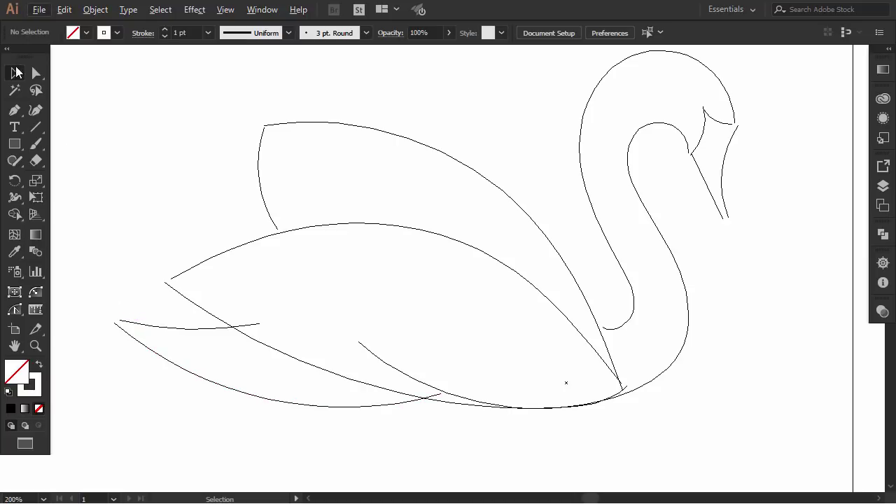
{"action": "key", "text": "a"}
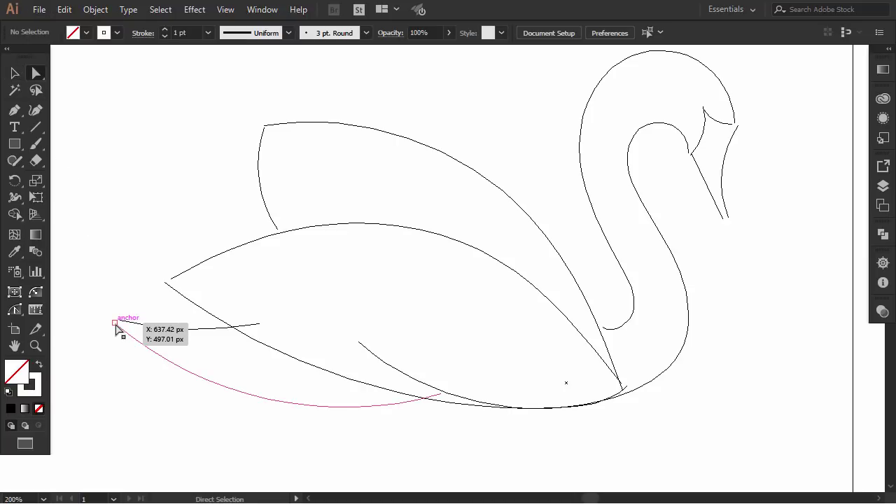
{"action": "left_click_drag", "start_coordinate": [116, 323], "coordinate": [119, 323]}
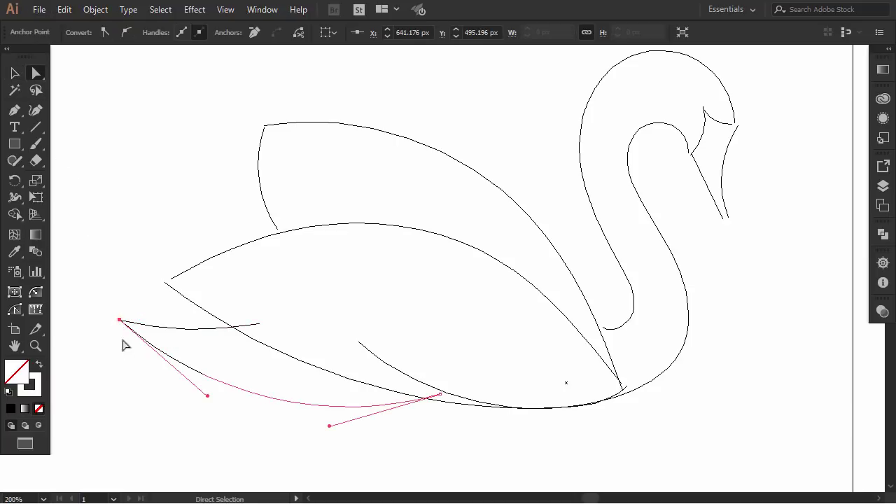
{"action": "left_click", "coordinate": [171, 280]}
{"action": "left_click_drag", "start_coordinate": [173, 284], "coordinate": [166, 284]}
{"action": "left_click", "coordinate": [277, 279]}
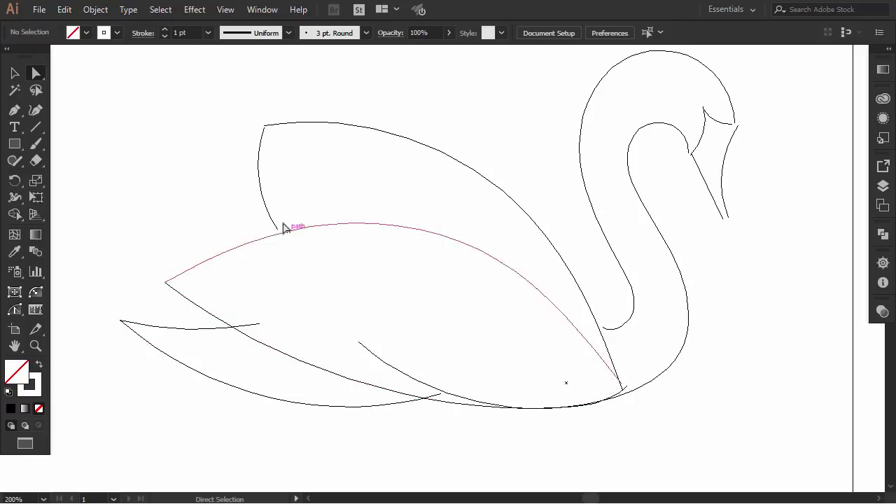
Drop the upper wing's lower end onto the body and reshape its top-left corner
{"action": "left_click", "coordinate": [278, 230]}
{"action": "left_click_drag", "start_coordinate": [277, 230], "coordinate": [278, 233]}
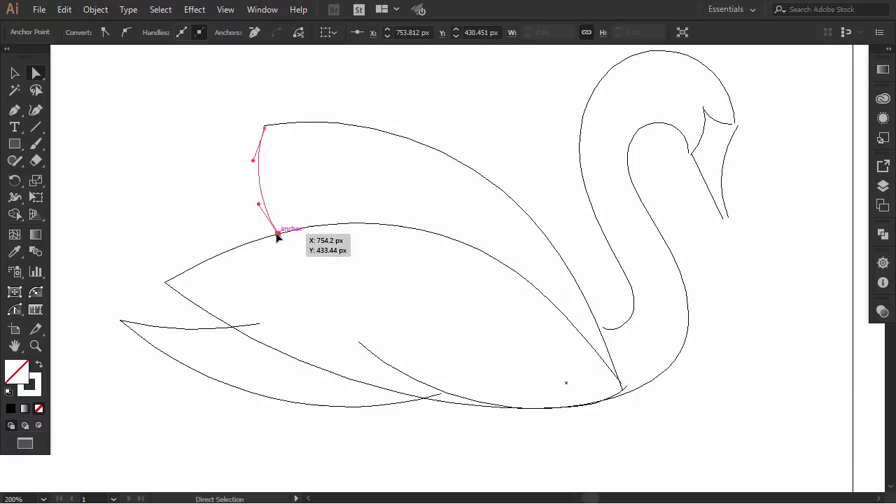
{"action": "left_click", "coordinate": [266, 143]}
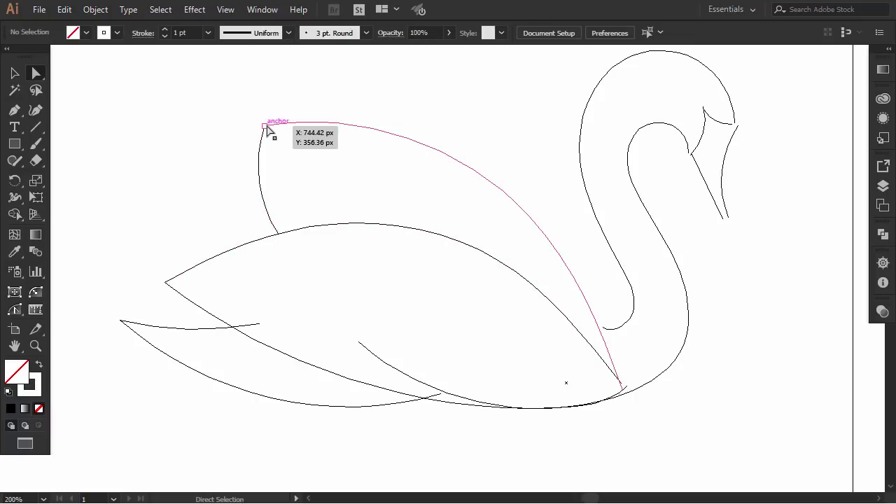
{"action": "left_click", "coordinate": [266, 126]}
{"action": "left_click_drag", "start_coordinate": [266, 129], "coordinate": [275, 146]}
{"action": "left_click", "coordinate": [278, 152]}
{"action": "left_click", "coordinate": [273, 140]}
Pull the neck's bottom anchor so the inner neck curve meets the wing line
{"action": "scroll", "coordinate": [268, 129], "scroll_direction": "up", "scroll_amount": 4}
{"action": "left_click", "coordinate": [294, 163]}
{"action": "scroll", "coordinate": [306, 168], "scroll_direction": "down", "scroll_amount": 2}
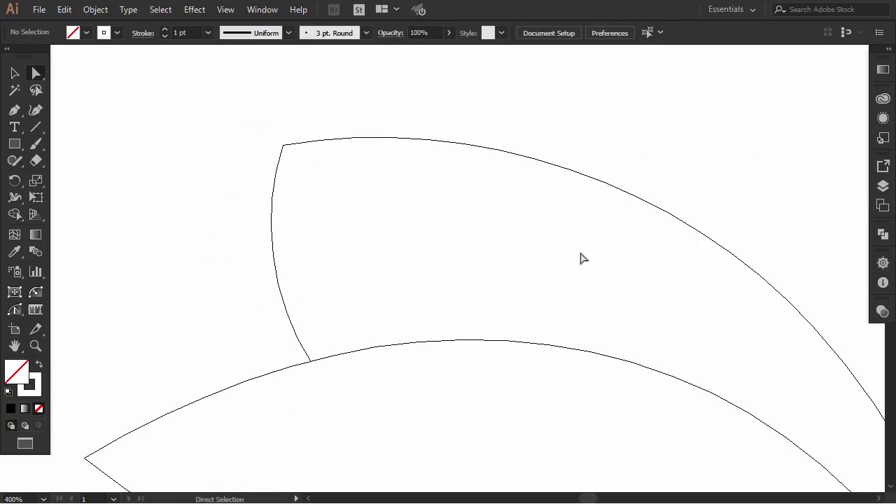
{"action": "scroll", "coordinate": [583, 258], "scroll_direction": "down", "scroll_amount": 2}
{"action": "scroll", "coordinate": [584, 247], "scroll_direction": "down", "scroll_amount": 1}
{"action": "scroll", "coordinate": [584, 248], "scroll_direction": "right", "scroll_amount": 8}
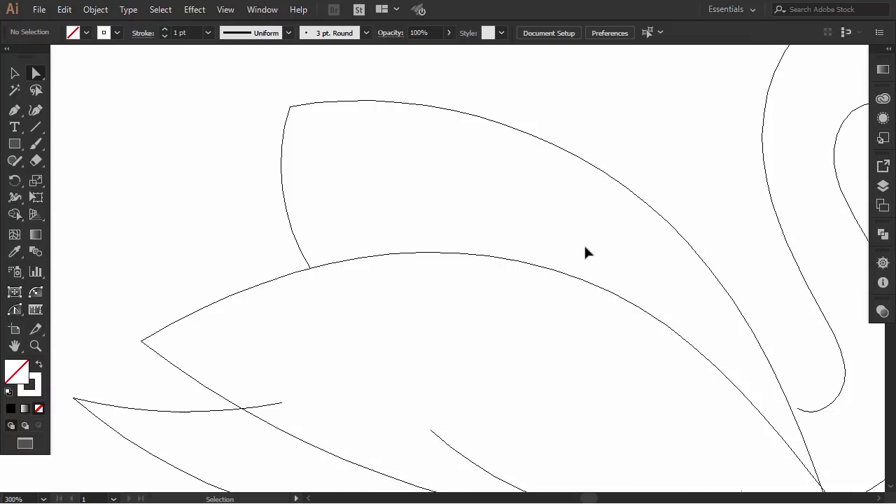
{"action": "scroll", "coordinate": [592, 258], "scroll_direction": "right", "scroll_amount": 2}
{"action": "scroll", "coordinate": [498, 360], "scroll_direction": "down", "scroll_amount": 2}
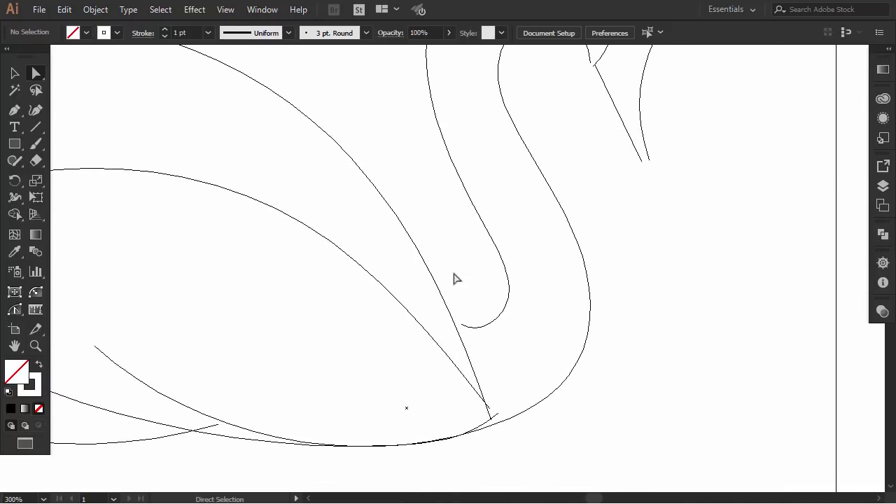
{"action": "mouse_move", "coordinate": [462, 325]}
{"action": "left_mouse_down"}
{"action": "mouse_move", "coordinate": [450, 315]}
{"action": "mouse_move", "coordinate": [465, 333]}
{"action": "left_mouse_up"}
Snap a neck anchor onto the intersecting curve and move the beak's lower anchor up-left
{"action": "scroll", "coordinate": [650, 214], "scroll_direction": "up", "scroll_amount": 4}
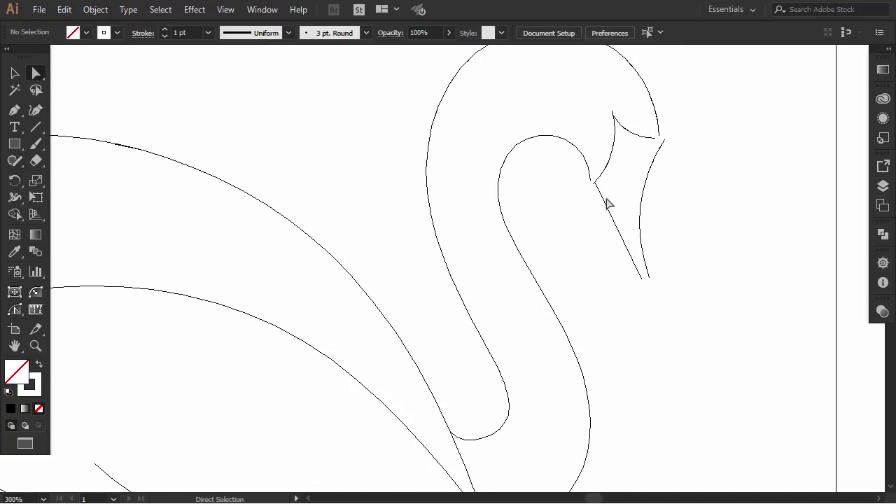
{"action": "left_click_drag", "start_coordinate": [595, 184], "coordinate": [590, 180]}
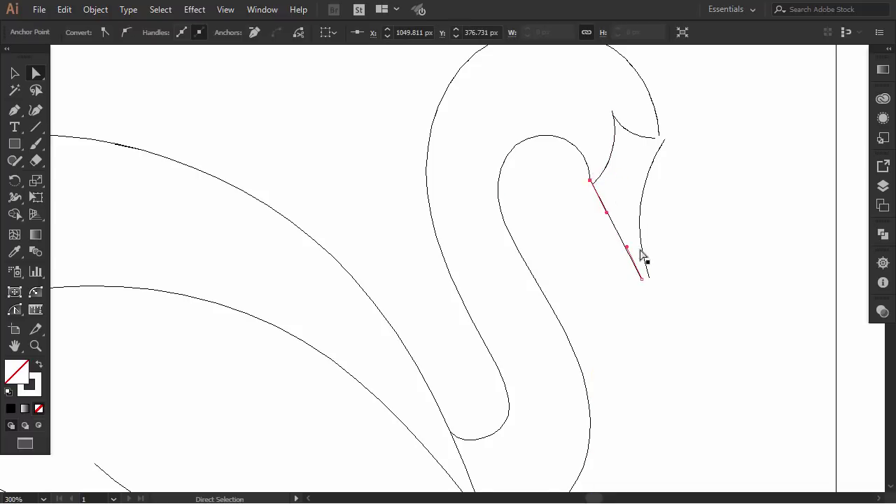
{"action": "left_click_drag", "start_coordinate": [642, 279], "coordinate": [631, 294]}
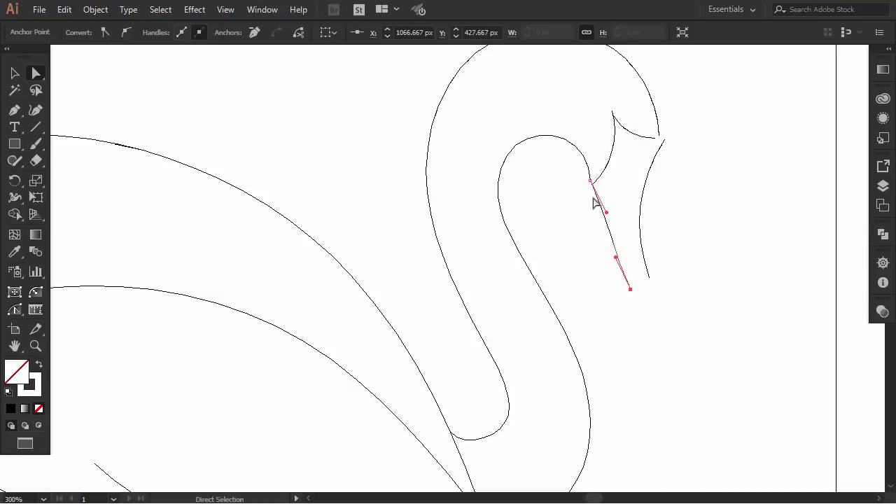
{"action": "left_click", "coordinate": [596, 167]}
Drag the neck anchor's direction handle so the neck curves smoothly into the head
{"action": "left_click", "coordinate": [592, 174]}
{"action": "left_click", "coordinate": [591, 168]}
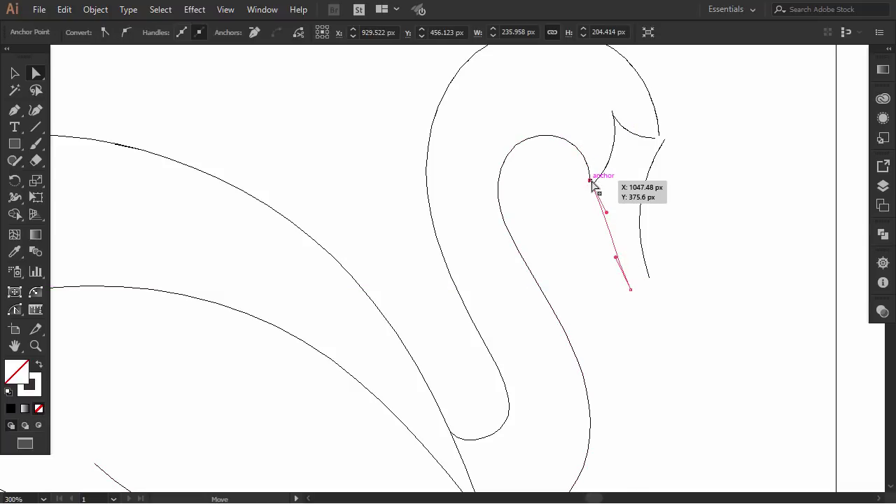
{"action": "left_click", "coordinate": [591, 168]}
{"action": "left_click", "coordinate": [591, 168]}
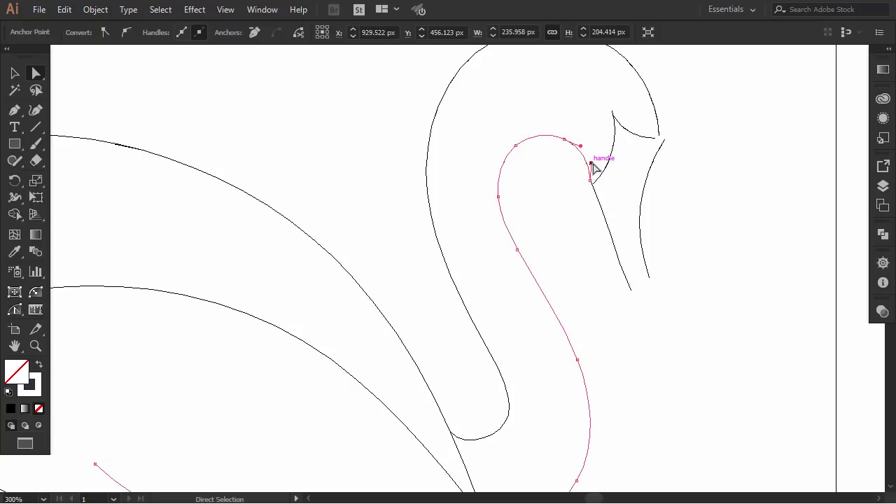
{"action": "left_click_drag", "start_coordinate": [592, 166], "coordinate": [584, 156]}
{"action": "left_click", "coordinate": [603, 148]}
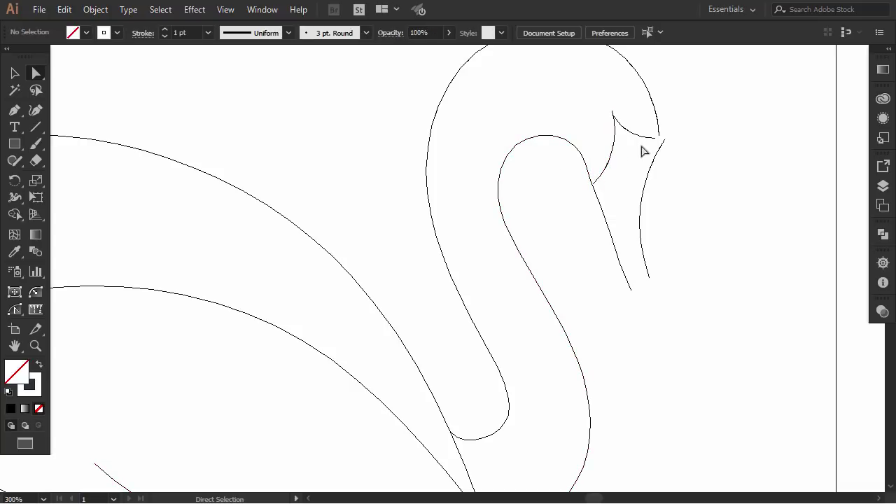
Raise the head's right anchor and pull the beak's lower anchor in to a sharp tip
{"action": "left_click", "coordinate": [656, 138]}
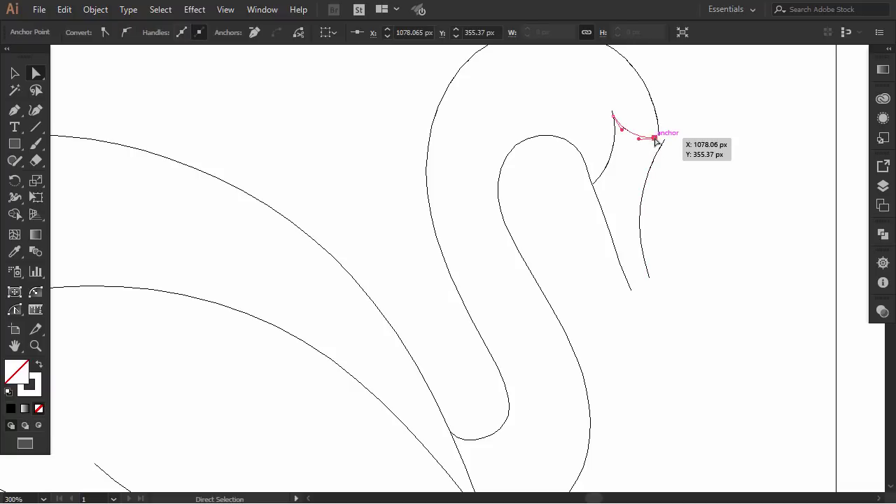
{"action": "left_click_drag", "start_coordinate": [657, 139], "coordinate": [659, 135]}
{"action": "left_click", "coordinate": [645, 155]}
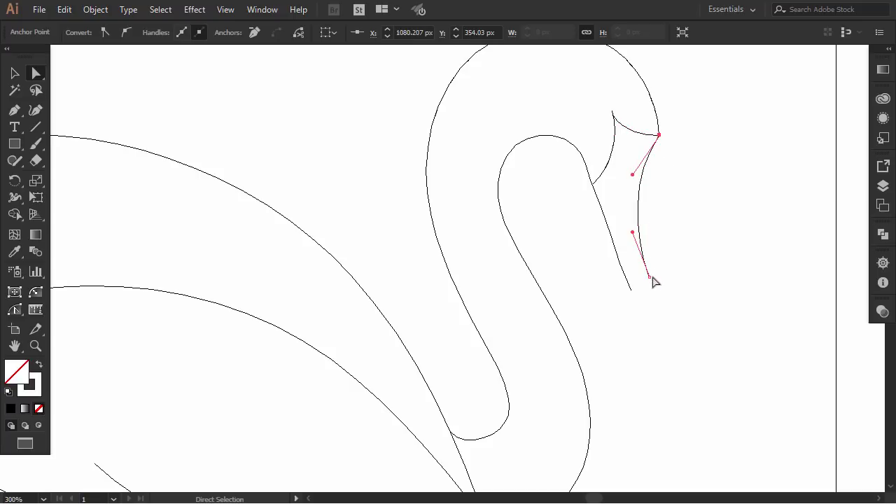
{"action": "left_click_drag", "start_coordinate": [651, 278], "coordinate": [632, 291]}
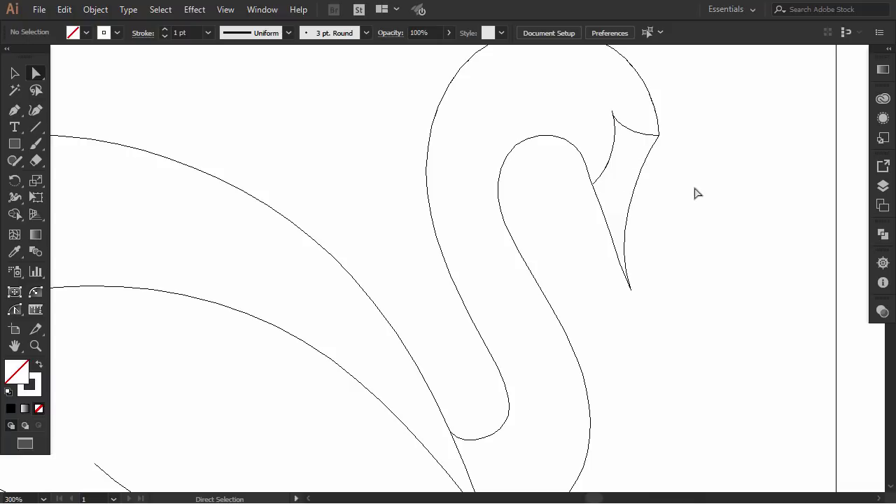
{"action": "scroll", "coordinate": [638, 166], "scroll_direction": "up", "scroll_amount": 2}
{"action": "scroll", "coordinate": [507, 158], "scroll_direction": "down", "scroll_amount": 3, "text": "alt"}
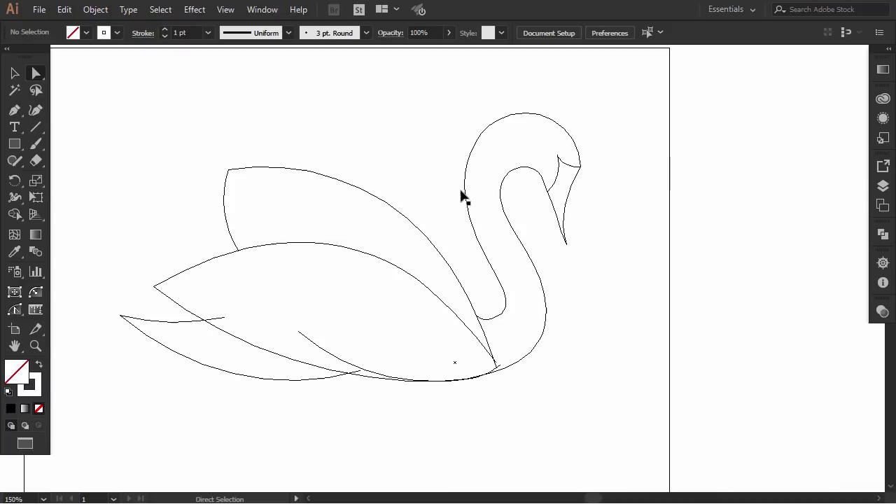
{"action": "scroll", "coordinate": [476, 266], "scroll_direction": "left", "scroll_amount": 1}
{"action": "scroll", "coordinate": [530, 371], "scroll_direction": "up", "scroll_amount": 1}
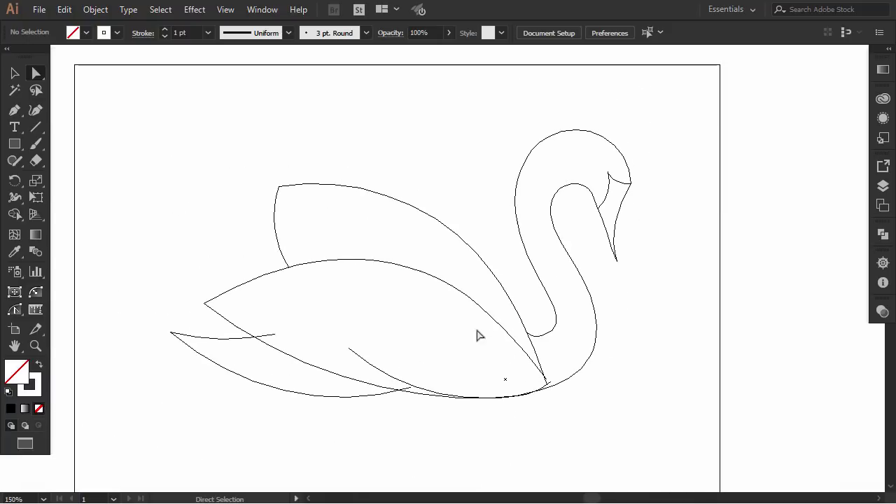
{"action": "scroll", "coordinate": [444, 312], "scroll_direction": "left", "scroll_amount": 1}
{"action": "scroll", "coordinate": [441, 317], "scroll_direction": "down", "scroll_amount": 1}
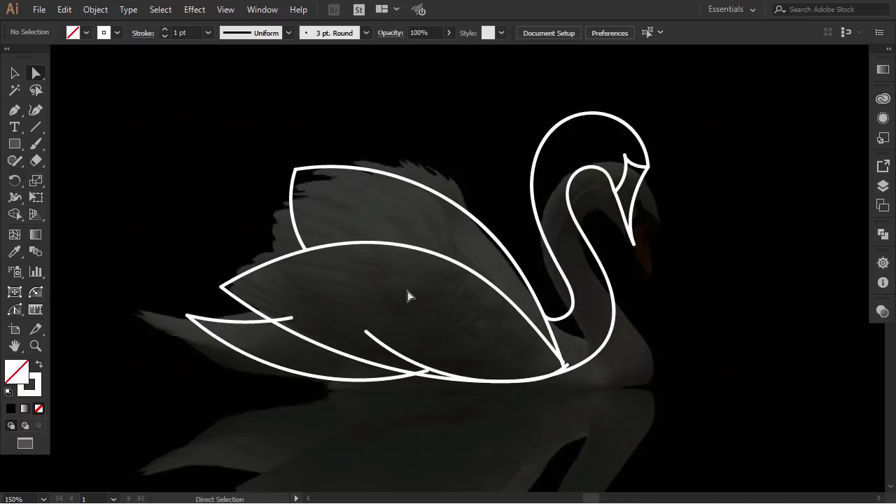
Select all swan outlines and merge the body region into a new shape with Shape Builder
{"action": "scroll", "coordinate": [410, 296], "scroll_direction": "down", "scroll_amount": 1}
{"action": "scroll", "coordinate": [385, 296], "scroll_direction": "left", "scroll_amount": 3}
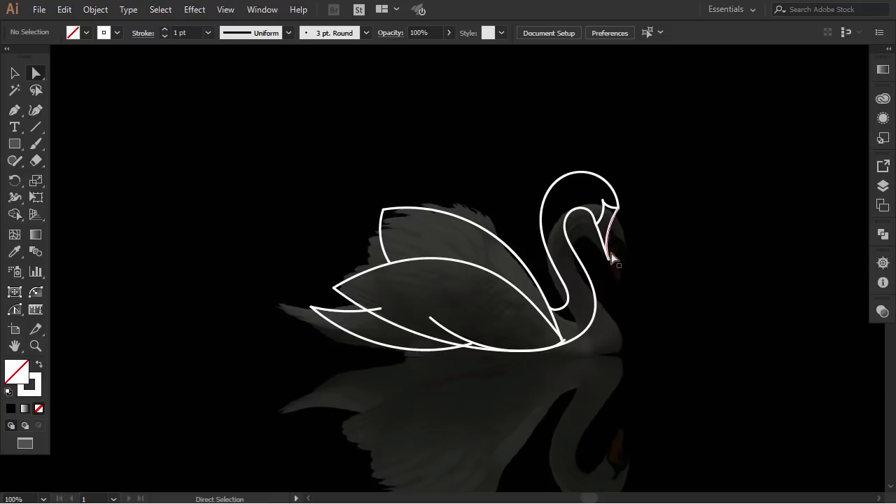
{"action": "left_click_drag", "start_coordinate": [275, 182], "coordinate": [704, 435]}
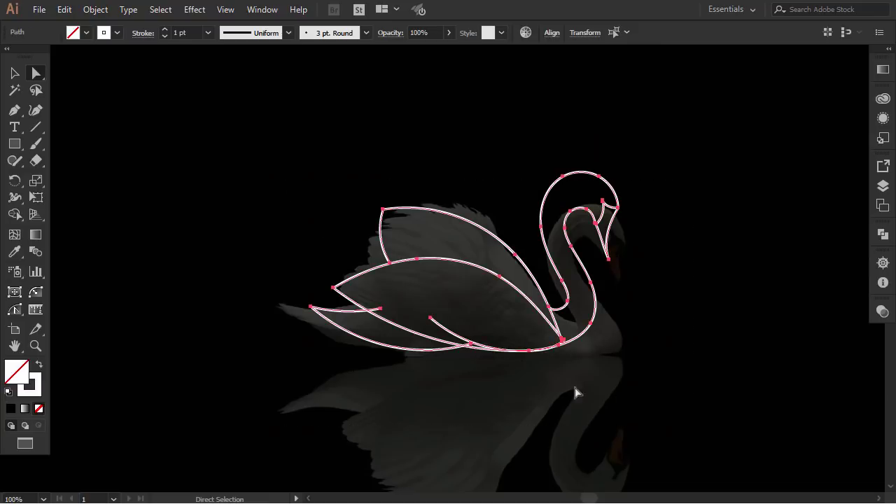
{"action": "left_click", "coordinate": [14, 216]}
{"action": "left_click", "coordinate": [408, 299]}
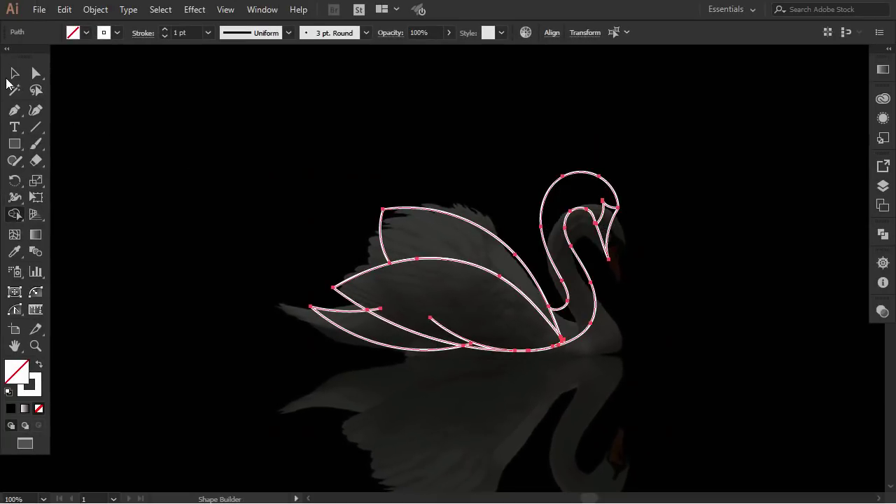
{"action": "key", "text": "v"}
{"action": "left_click", "coordinate": [462, 235]}
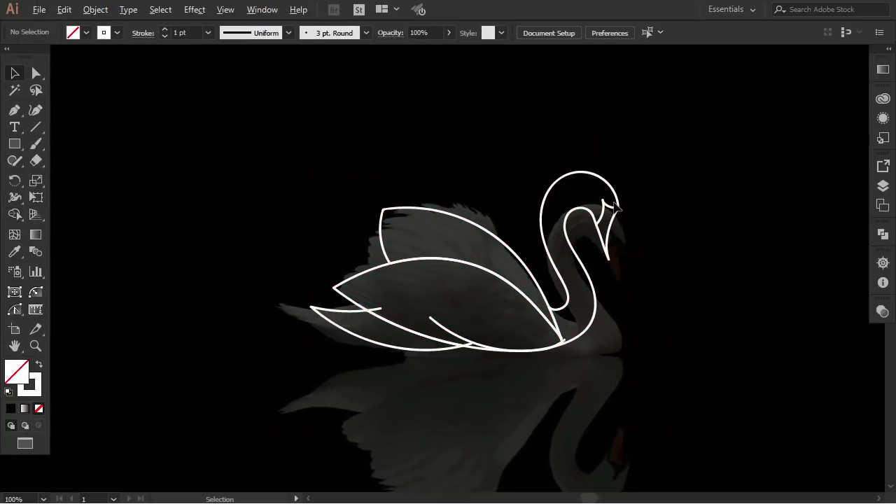
{"action": "scroll", "coordinate": [615, 206], "scroll_direction": "up", "scroll_amount": 5}
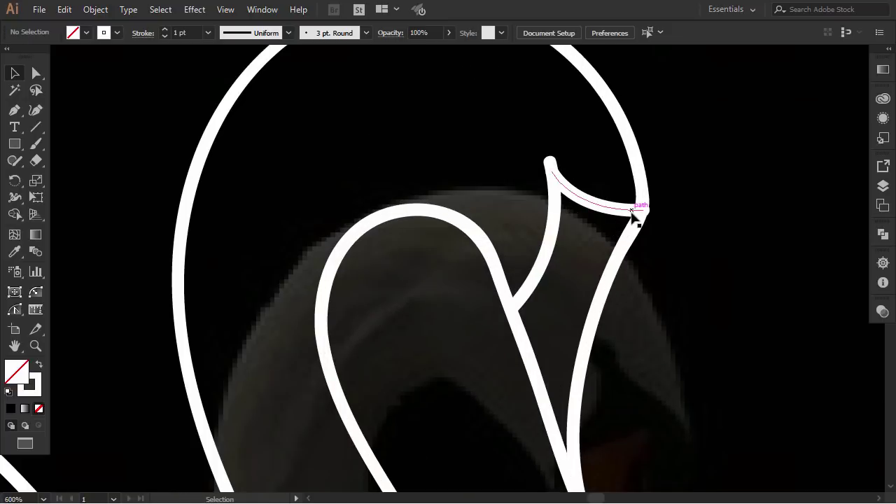
{"action": "key", "text": "ctrl+y"}
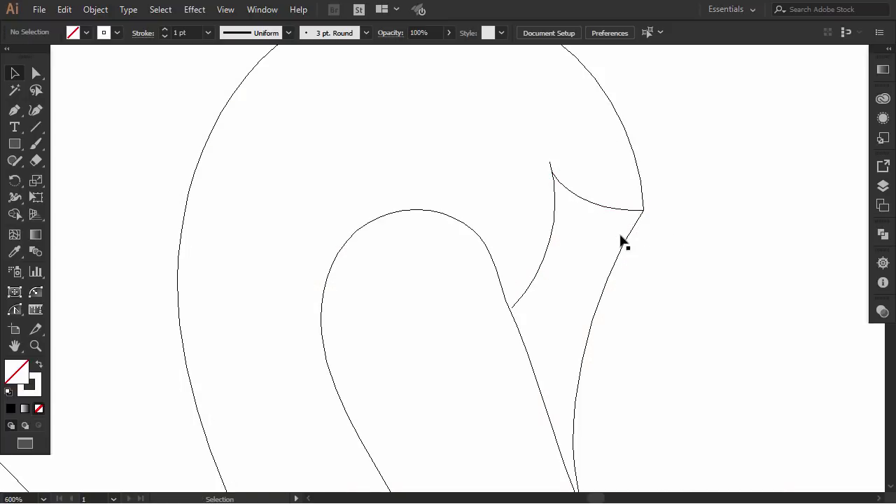
{"action": "left_click", "coordinate": [36, 73]}
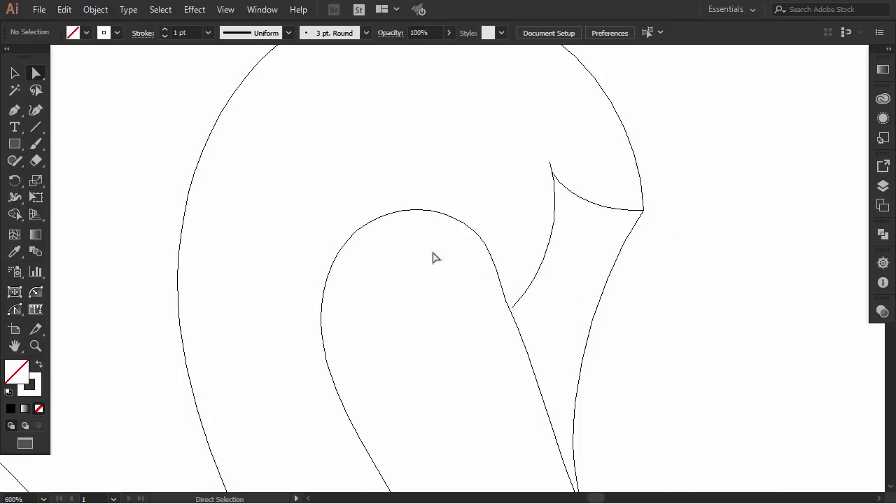
{"action": "left_click", "coordinate": [512, 310]}
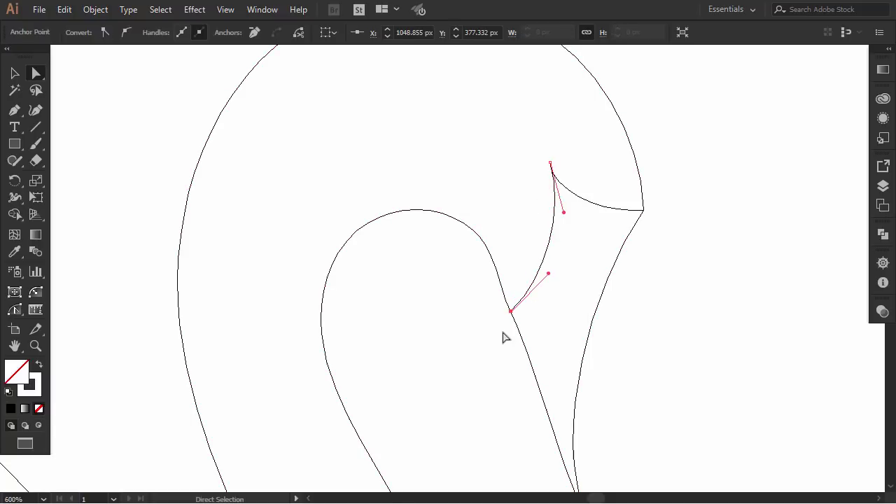
{"action": "left_click", "coordinate": [502, 340]}
{"action": "scroll", "coordinate": [494, 342], "scroll_direction": "down", "scroll_amount": 4}
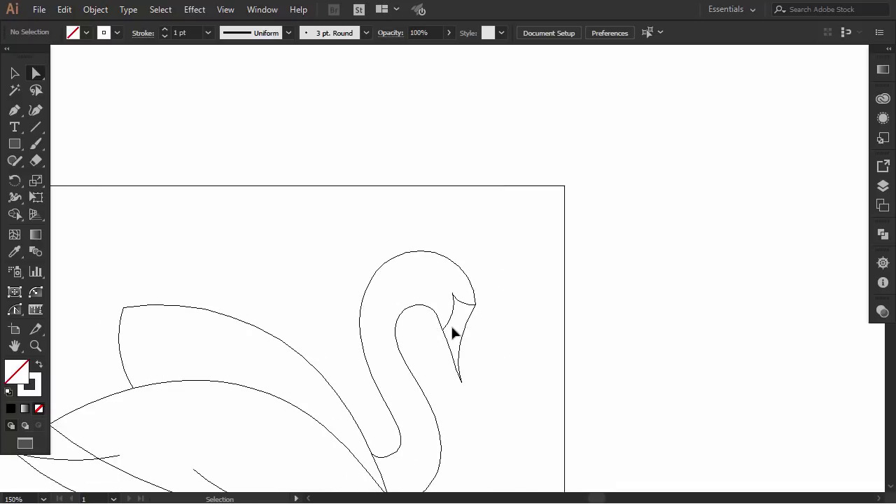
{"action": "scroll", "coordinate": [454, 334], "scroll_direction": "right", "scroll_amount": 2}
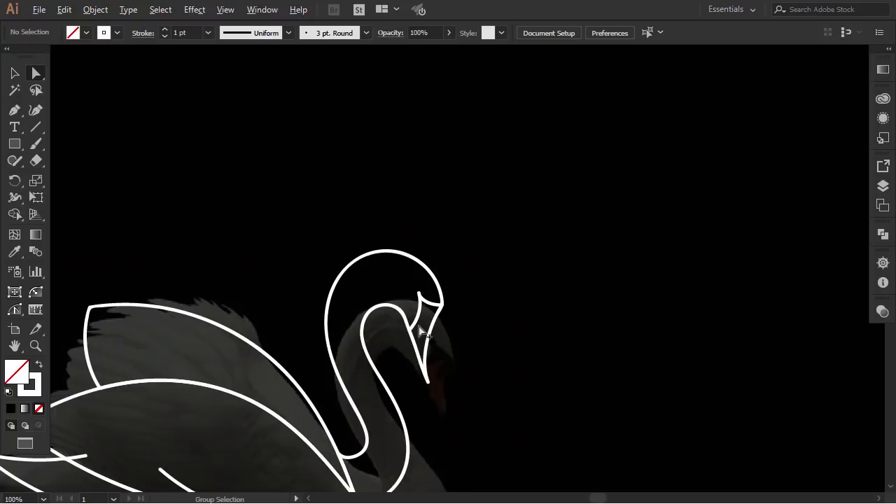
{"action": "scroll", "coordinate": [421, 330], "scroll_direction": "down", "scroll_amount": 3}
{"action": "scroll", "coordinate": [406, 343], "scroll_direction": "left", "scroll_amount": 2}
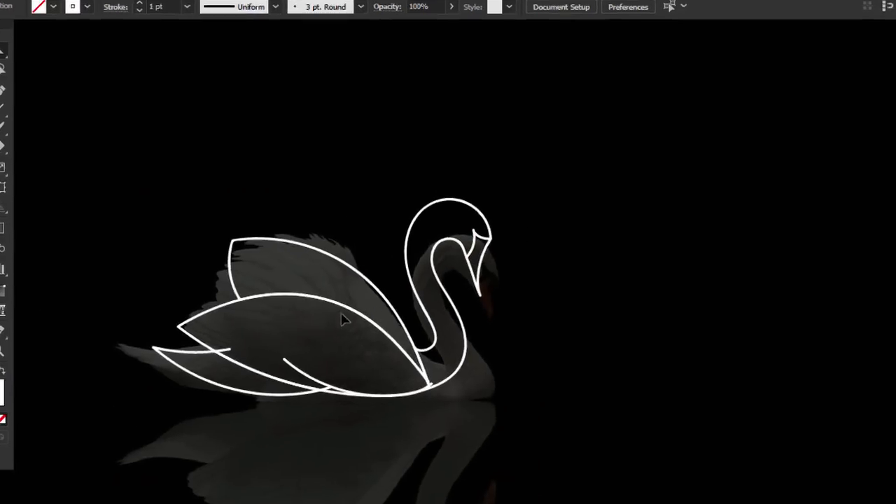
Move the small curved wing stroke's end up and left toward the neck base
{"action": "left_click_drag", "start_coordinate": [530, 205], "coordinate": [413, 294]}
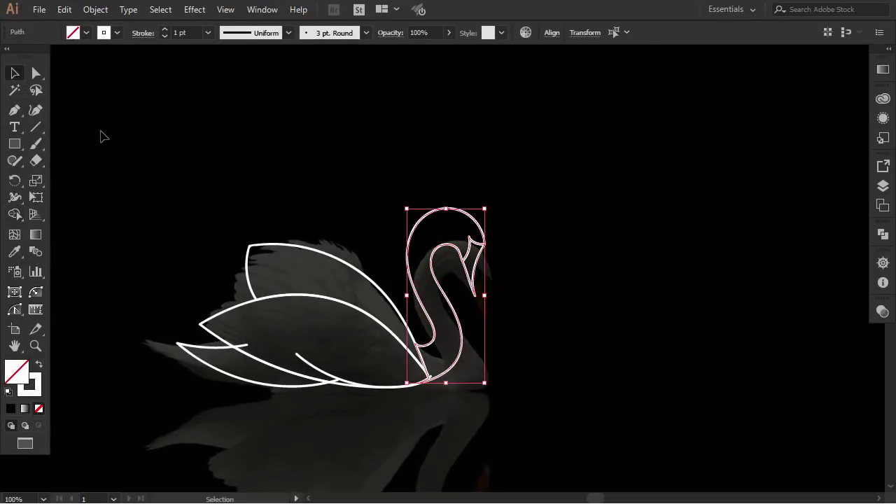
{"action": "left_click", "coordinate": [100, 136]}
{"action": "scroll", "coordinate": [176, 260], "scroll_direction": "down", "scroll_amount": 2}
{"action": "scroll", "coordinate": [177, 265], "scroll_direction": "left", "scroll_amount": 5}
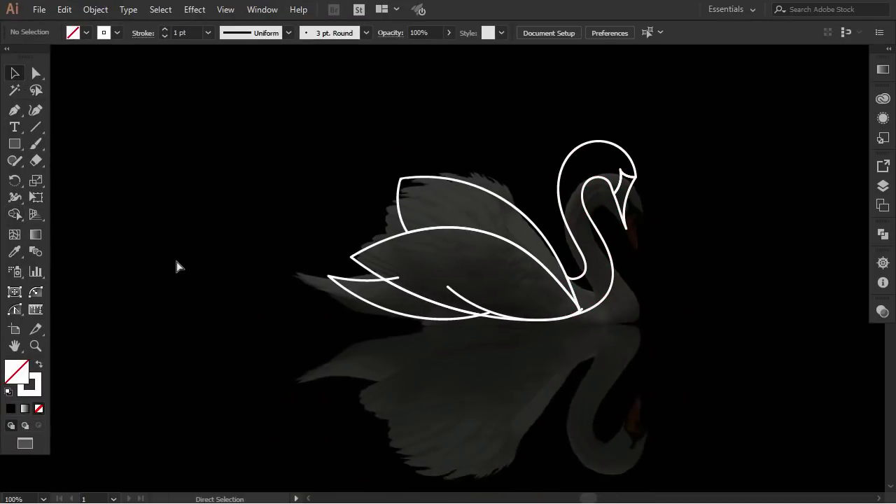
{"action": "scroll", "coordinate": [217, 267], "scroll_direction": "left", "scroll_amount": 2}
{"action": "left_click", "coordinate": [490, 308]}
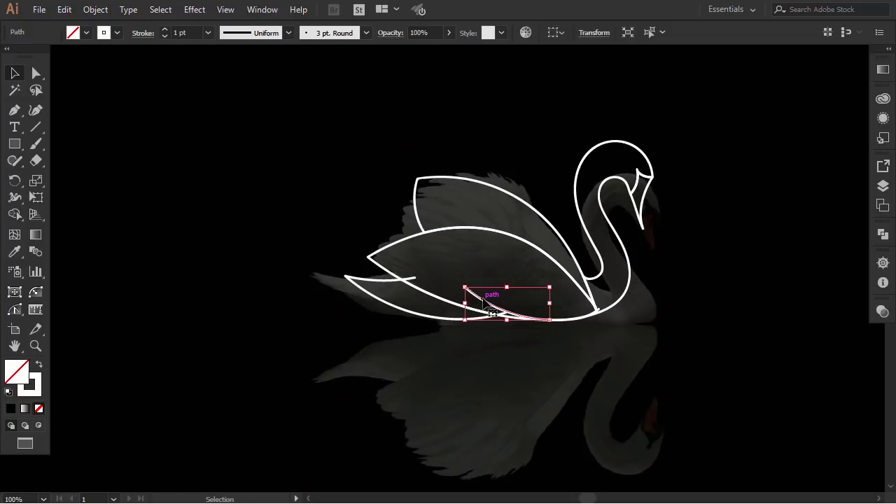
{"action": "left_click", "coordinate": [490, 309]}
{"action": "left_click_drag", "start_coordinate": [466, 287], "coordinate": [413, 279]}
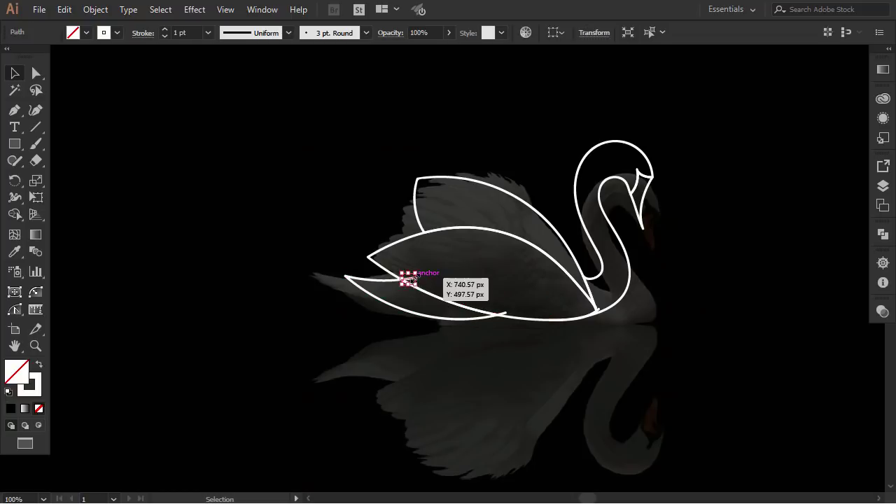
{"action": "left_click", "coordinate": [490, 306]}
{"action": "left_click_drag", "start_coordinate": [503, 315], "coordinate": [510, 310]}
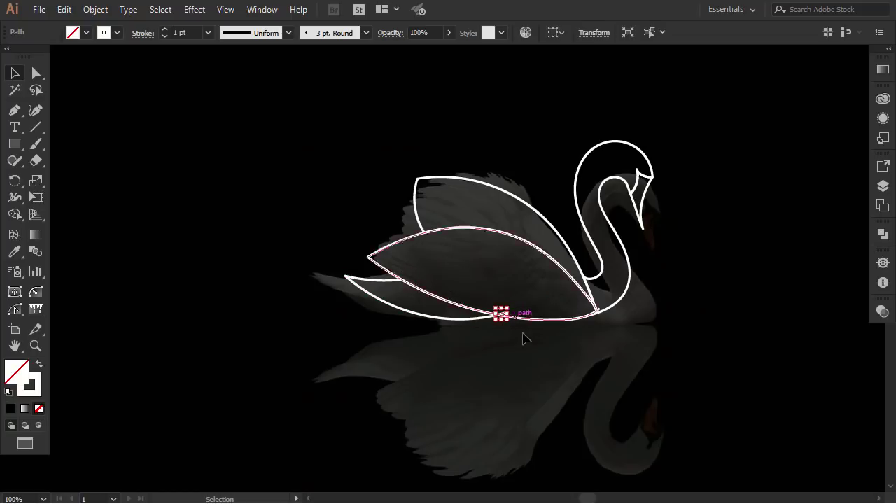
{"action": "left_click", "coordinate": [525, 337]}
Delete the neck path, restore it with Ctrl+Z, and zoom out to see the whole swan
{"action": "left_click", "coordinate": [625, 297]}
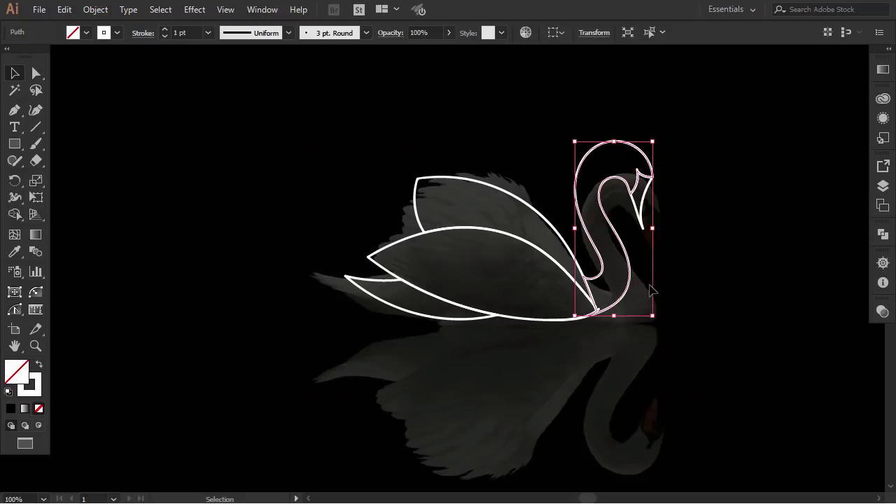
{"action": "scroll", "coordinate": [616, 299], "scroll_direction": "up", "scroll_amount": 3}
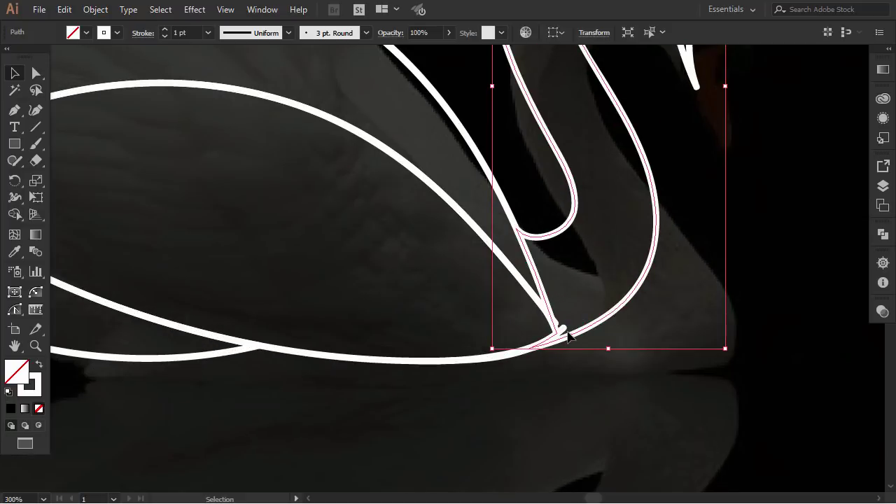
{"action": "key", "text": "ctrl+shift+a"}
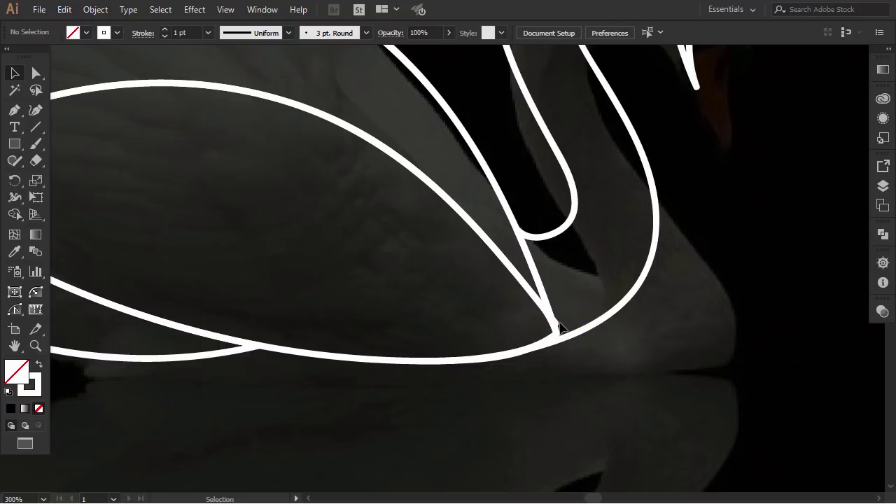
{"action": "left_click", "coordinate": [560, 328]}
{"action": "key", "text": "Delete"}
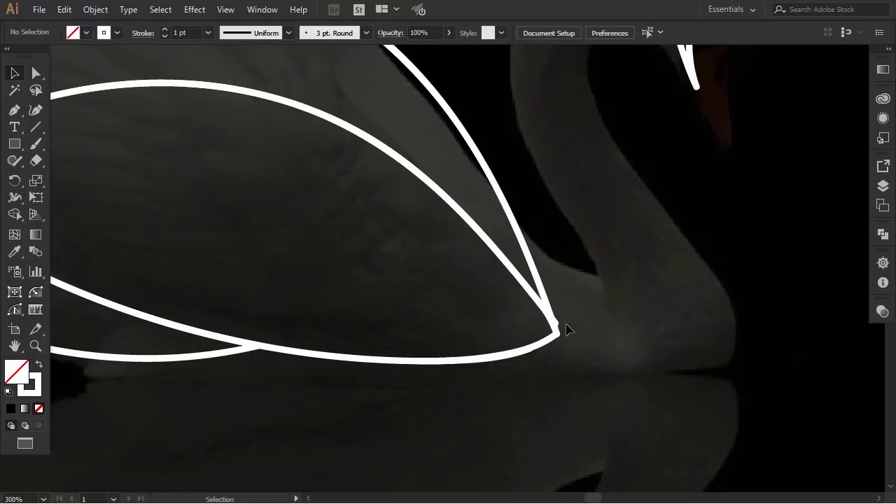
{"action": "key", "text": "ctrl+z"}
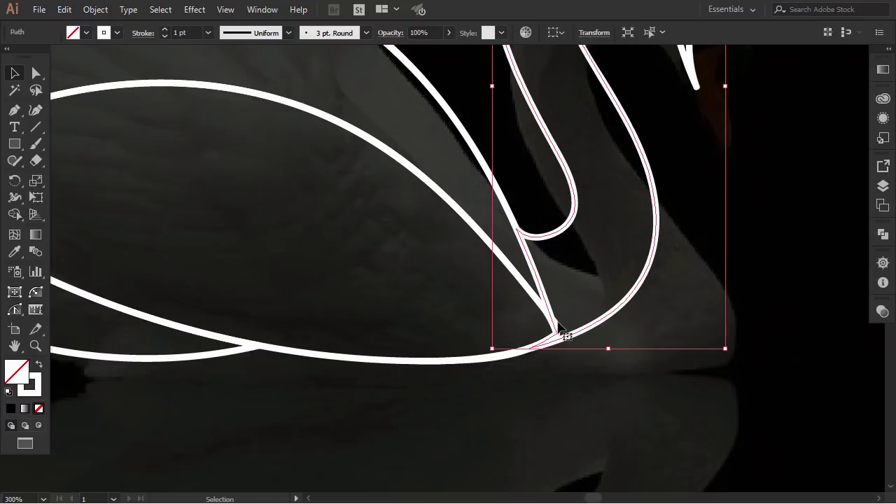
{"action": "left_click_drag", "start_coordinate": [546, 314], "coordinate": [560, 327]}
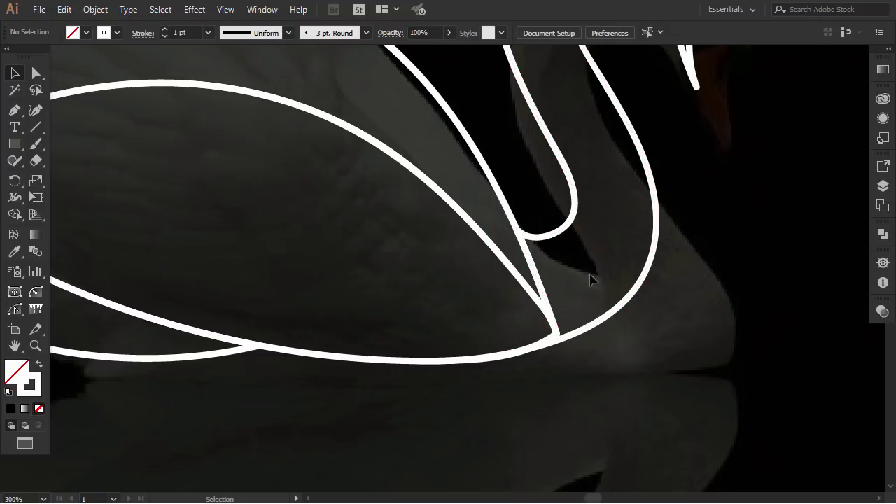
{"action": "key", "text": "ctrl+minus"}
{"action": "key", "text": "ctrl+minus"}
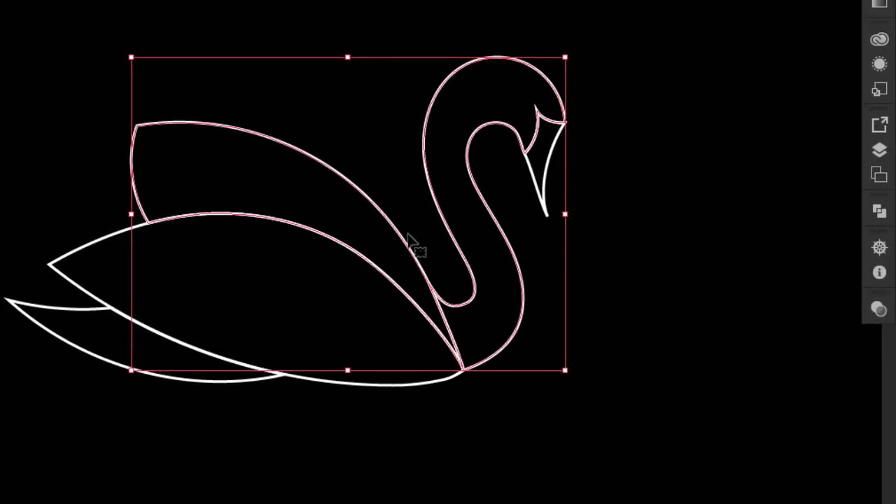
Unite the upper wing and neck into one shape with Pathfinder
{"action": "left_click", "coordinate": [879, 212]}
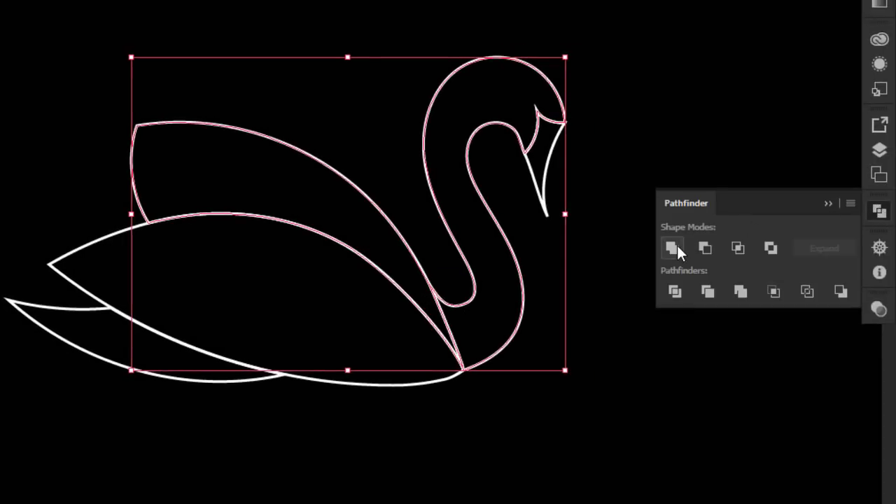
{"action": "left_click", "coordinate": [672, 248]}
{"action": "left_click", "coordinate": [829, 203]}
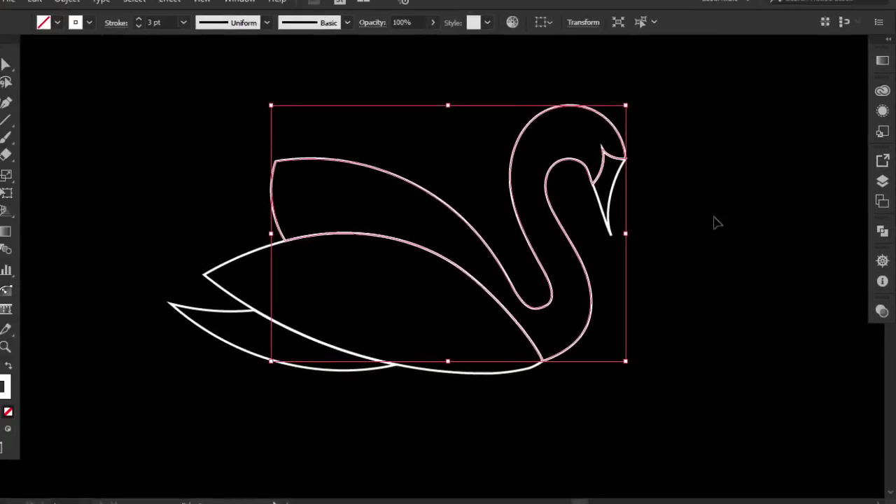
{"action": "left_click", "coordinate": [717, 223]}
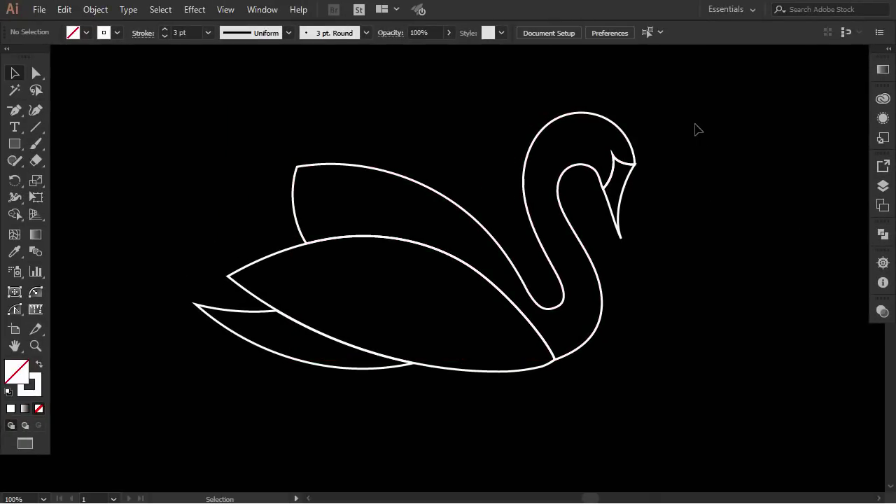
Select all the swan paths and apply Default Fill and Stroke for a solid white fill
{"action": "left_click_drag", "start_coordinate": [698, 130], "coordinate": [207, 405]}
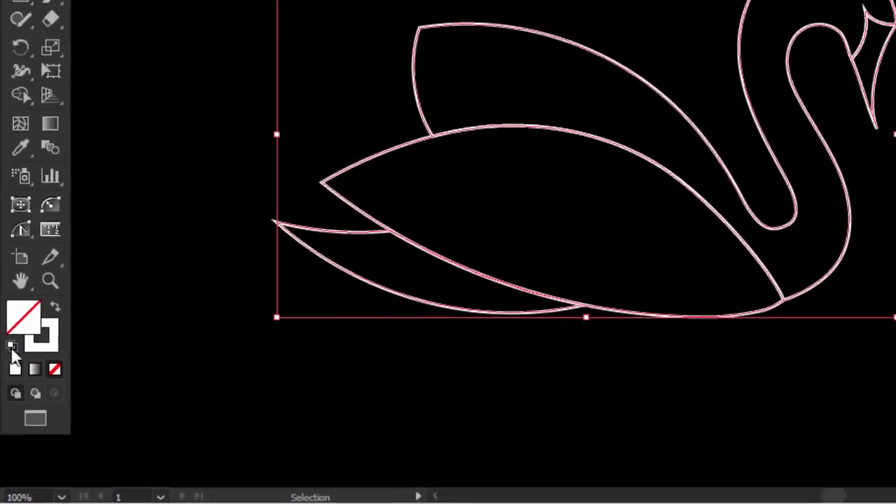
{"action": "left_click", "coordinate": [17, 277]}
{"action": "left_click", "coordinate": [198, 423]}
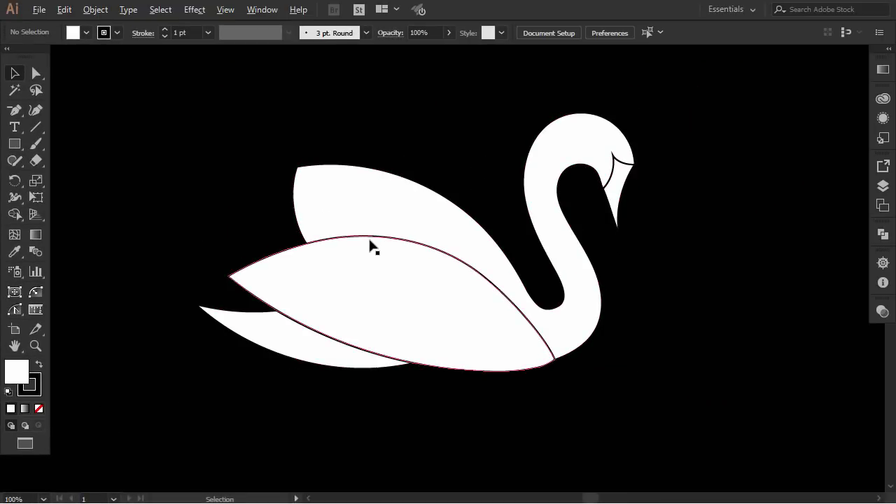
Subtract the lower wing copy from the upper wing and neck using Pathfinder Minus Front, then deselect
{"action": "scroll", "coordinate": [371, 246], "scroll_direction": "up", "scroll_amount": 1}
{"action": "scroll", "coordinate": [371, 245], "scroll_direction": "up", "scroll_amount": 2}
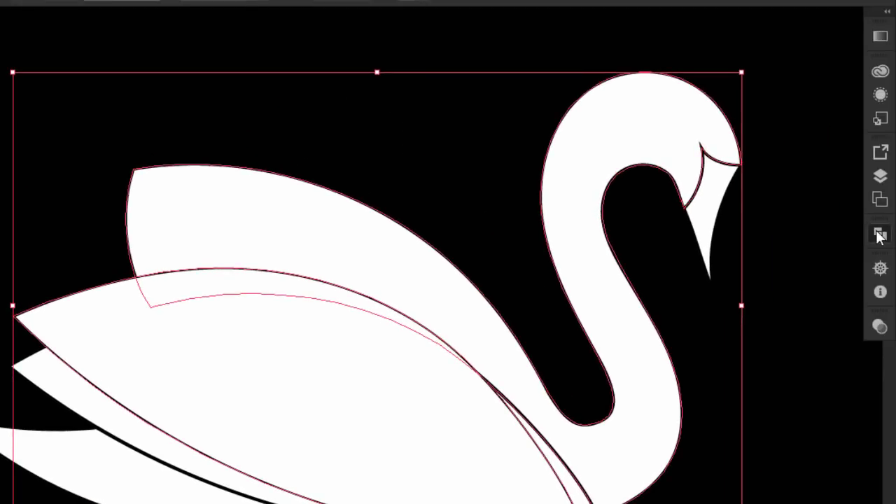
{"action": "left_click", "coordinate": [880, 235]}
{"action": "left_click", "coordinate": [716, 268]}
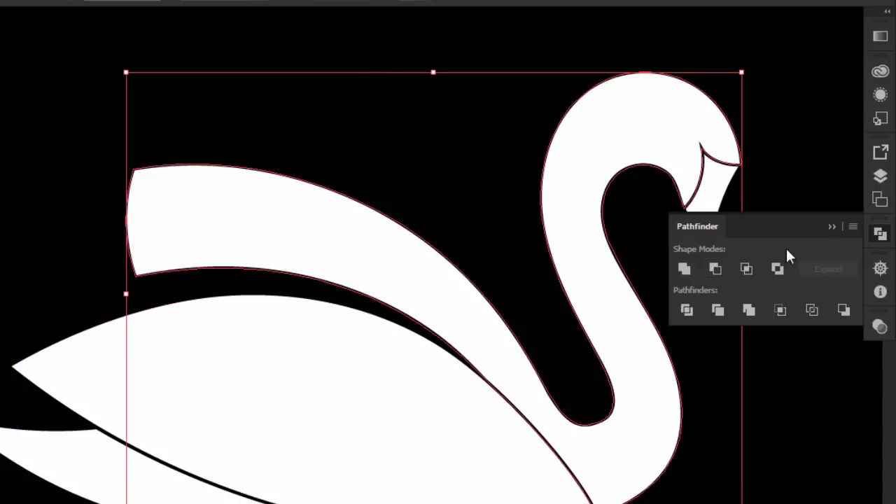
{"action": "left_click", "coordinate": [832, 226]}
{"action": "left_click", "coordinate": [665, 292]}
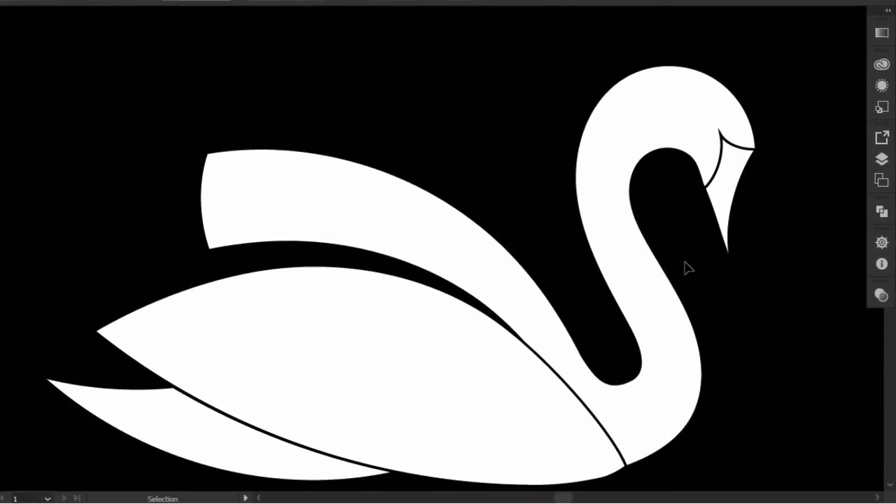
{"action": "scroll", "coordinate": [666, 296], "scroll_direction": "down", "scroll_amount": 2}
Cut a slightly lowered copy of the main wing out of the small tail wing with Minus Front
{"action": "left_click", "coordinate": [360, 312]}
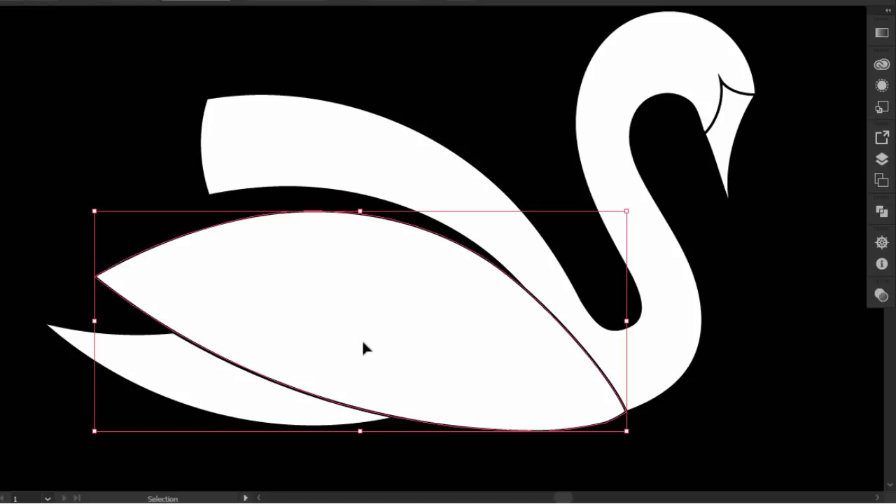
{"action": "left_click_drag", "start_coordinate": [362, 348], "coordinate": [350, 364]}
{"action": "left_click", "coordinate": [246, 376], "text": "shift"}
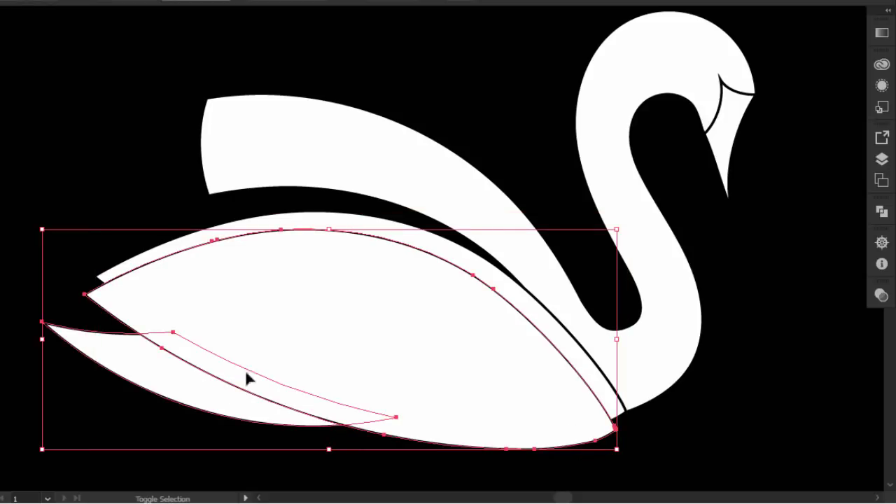
{"action": "left_click", "coordinate": [882, 211]}
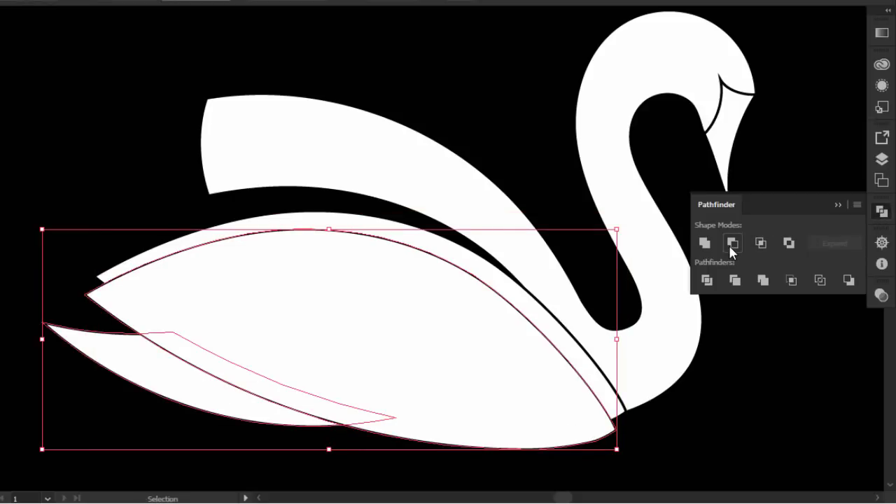
{"action": "left_click", "coordinate": [731, 243]}
{"action": "left_click", "coordinate": [841, 201]}
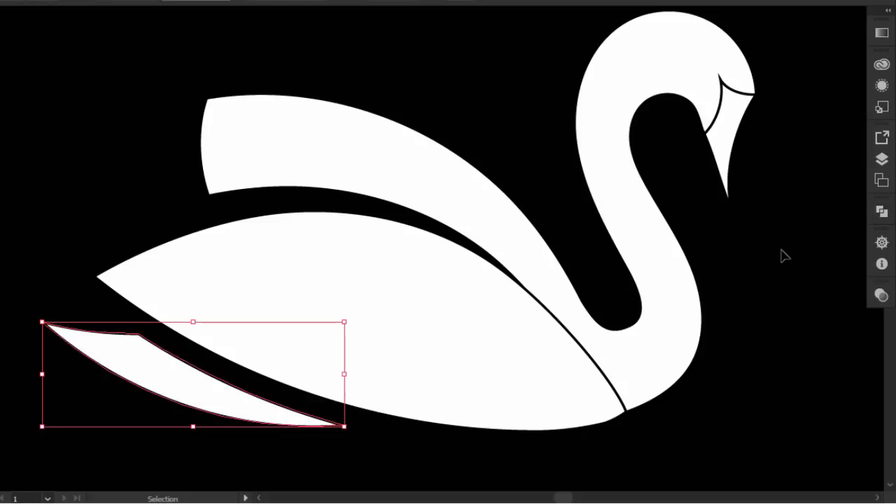
{"action": "left_click", "coordinate": [772, 261]}
Restore the full interface, zoom out to 100% and select the upper wing and neck shape
{"action": "key", "text": "f"}
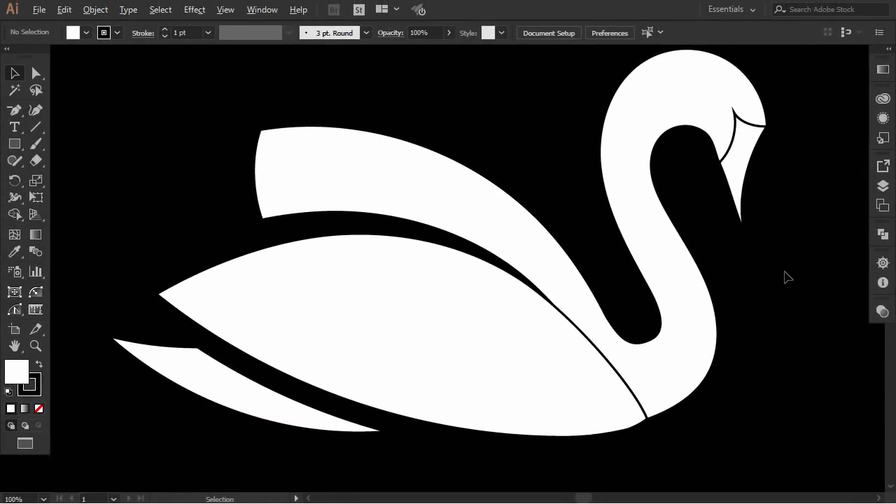
{"action": "key", "text": "ctrl+minus"}
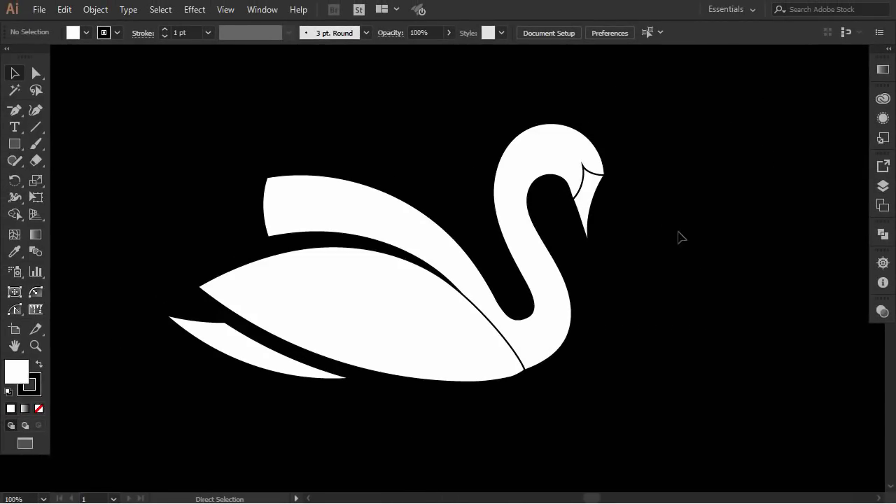
{"action": "left_click", "coordinate": [551, 160]}
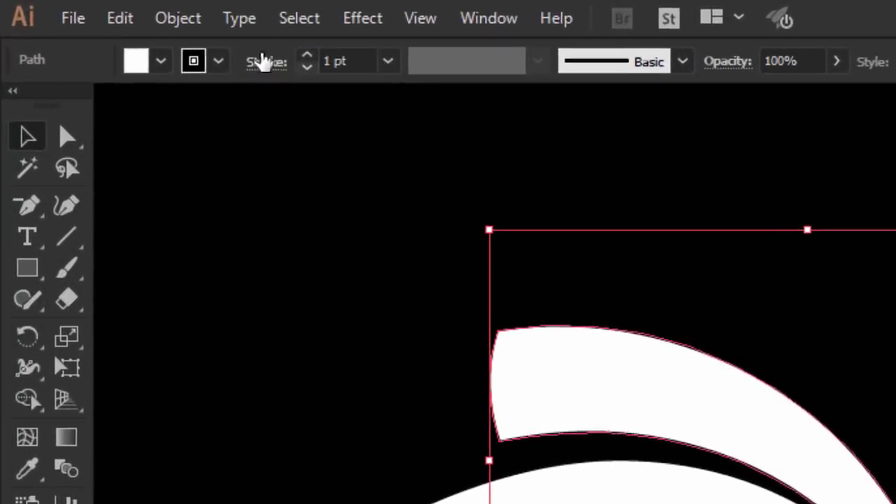
Create a 10 px Offset Path copy of the neck shape
{"action": "left_click", "coordinate": [95, 9]}
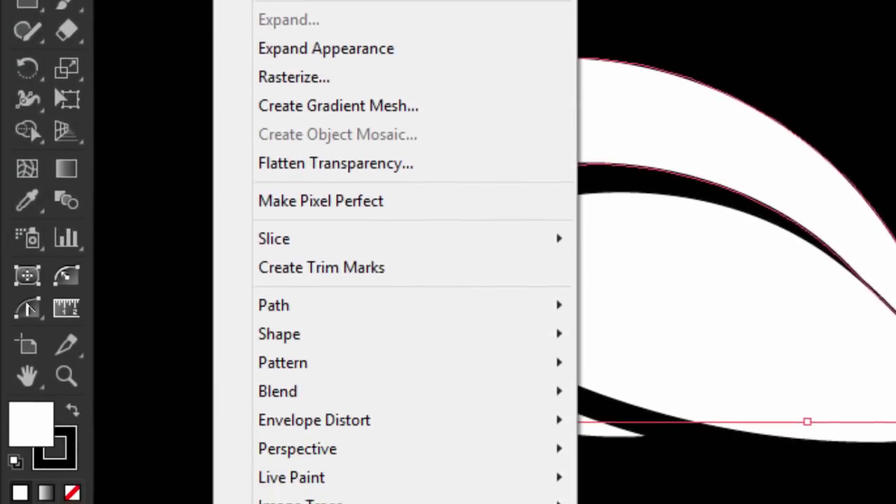
{"action": "mouse_move", "coordinate": [287, 445]}
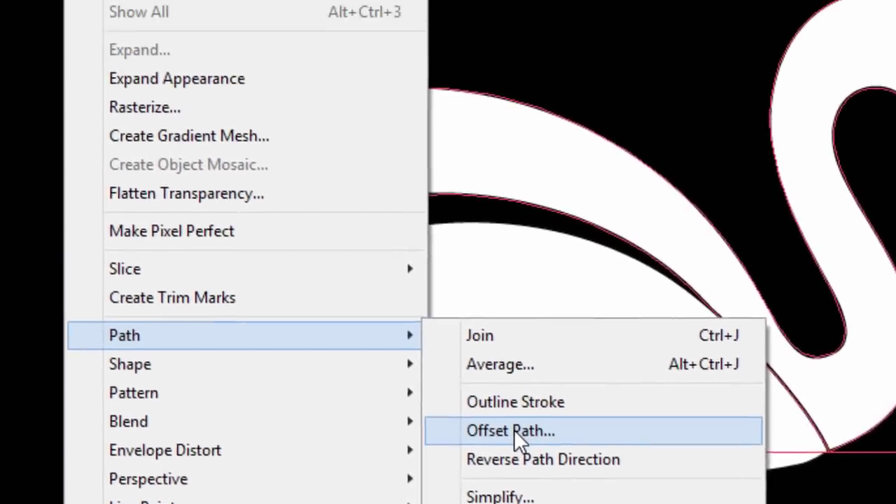
{"action": "left_click", "coordinate": [558, 318]}
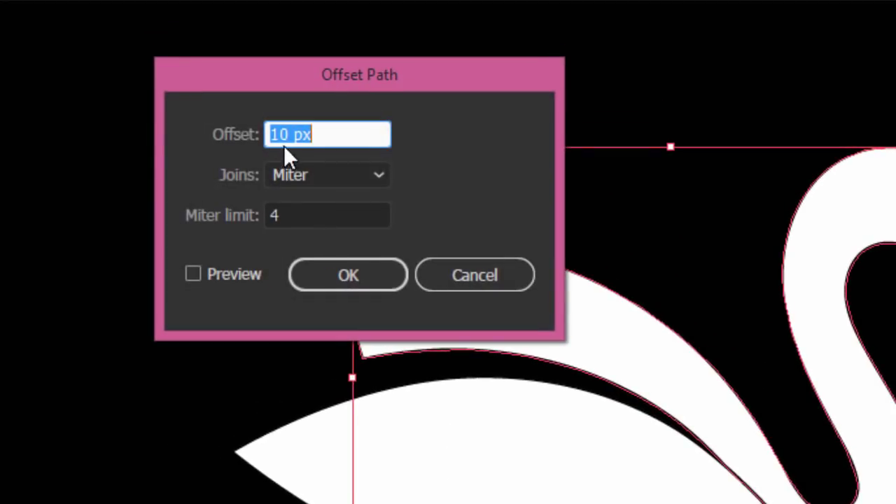
{"action": "left_click", "coordinate": [229, 273]}
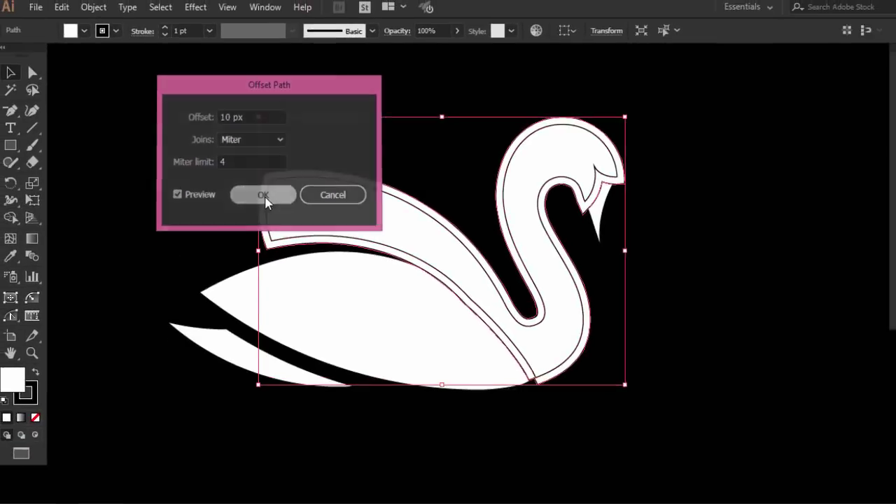
{"action": "left_click", "coordinate": [348, 275]}
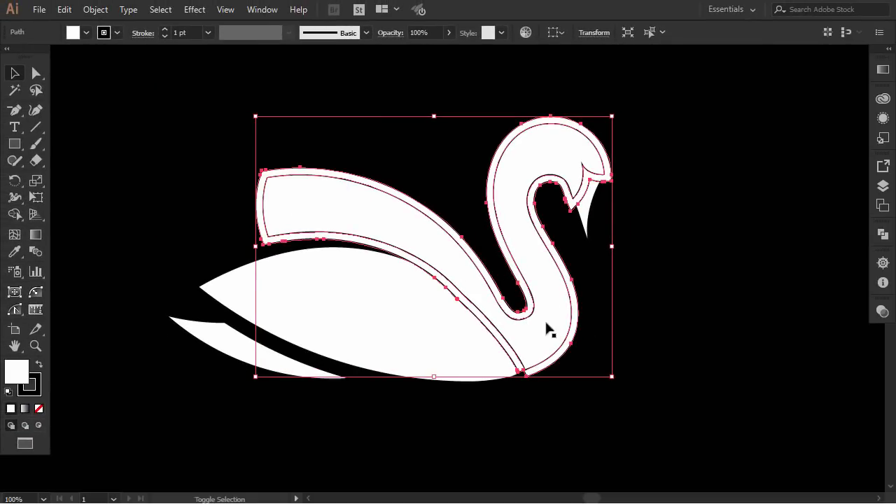
Subtract the enlarged neck outline from the beak with Pathfinder Minus Front
{"action": "left_click", "coordinate": [585, 233], "text": "shift"}
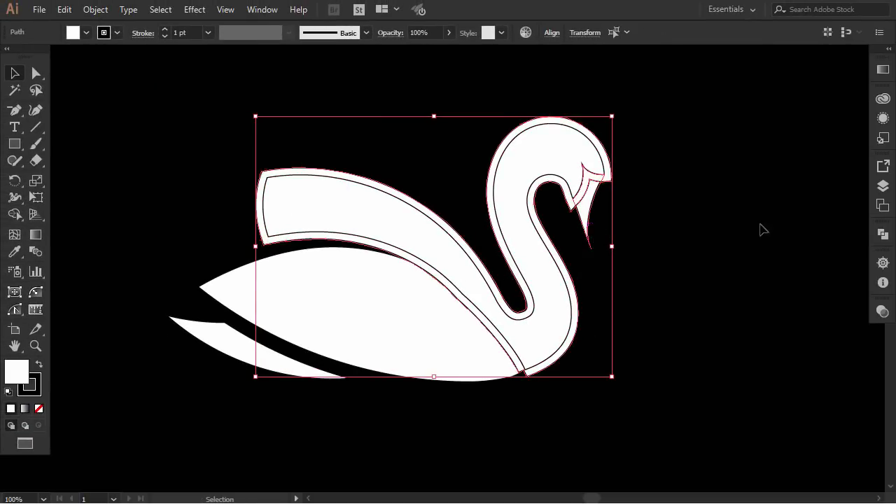
{"action": "left_click", "coordinate": [884, 236]}
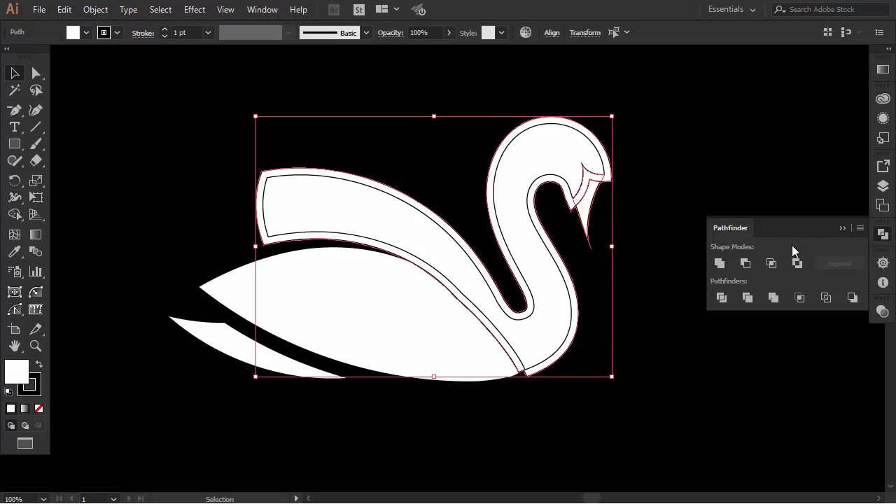
{"action": "left_click", "coordinate": [746, 263]}
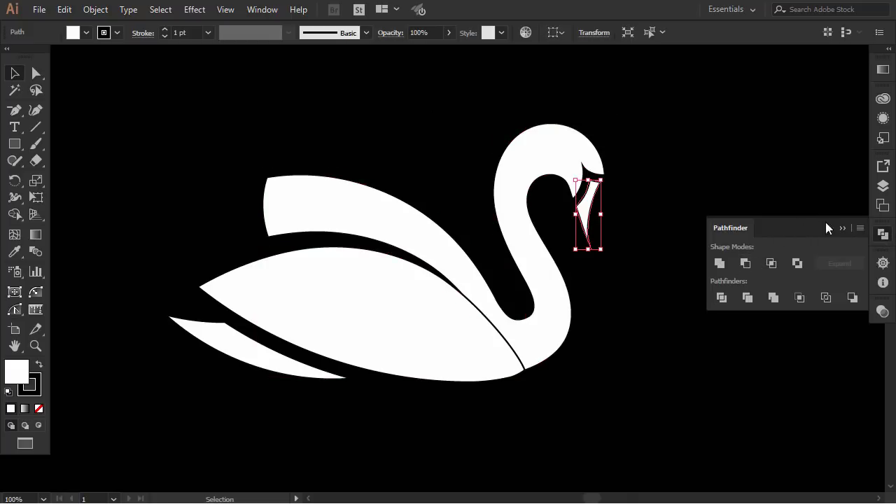
{"action": "left_click", "coordinate": [842, 229]}
Select all swan pieces, set their stroke to None, then deselect
{"action": "left_click", "coordinate": [741, 222]}
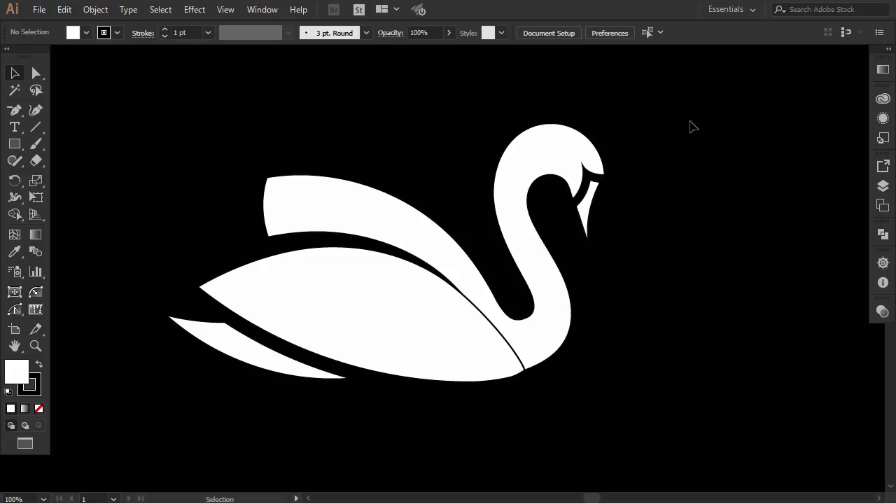
{"action": "left_click_drag", "start_coordinate": [692, 121], "coordinate": [227, 401]}
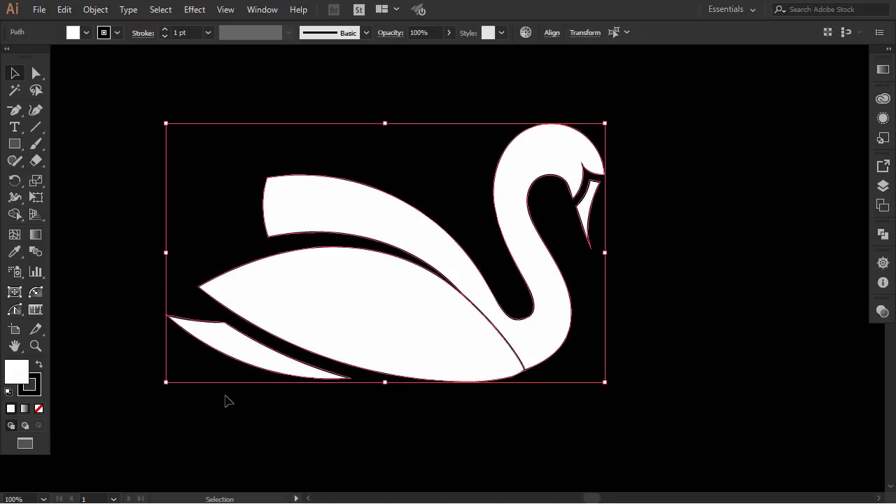
{"action": "left_click", "coordinate": [32, 389]}
{"action": "left_click", "coordinate": [38, 409]}
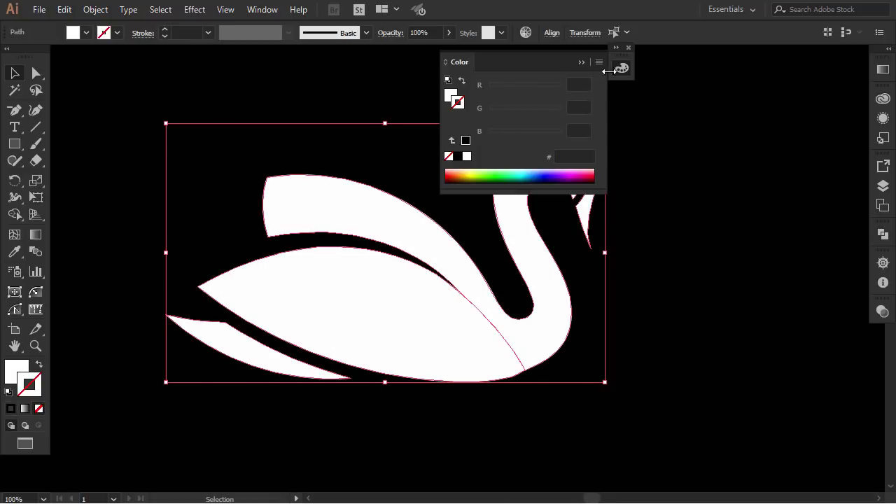
{"action": "left_click", "coordinate": [628, 47]}
{"action": "left_click", "coordinate": [680, 161]}
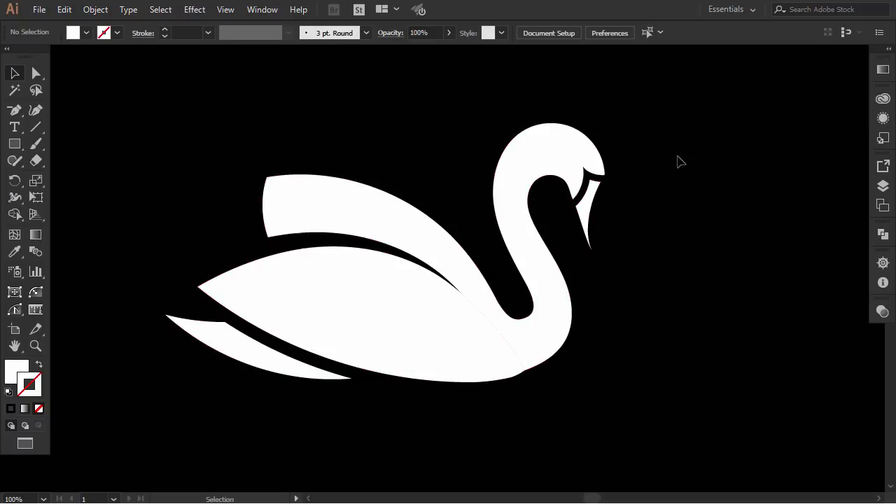
{"action": "scroll", "coordinate": [652, 202], "scroll_direction": "left", "scroll_amount": 1}
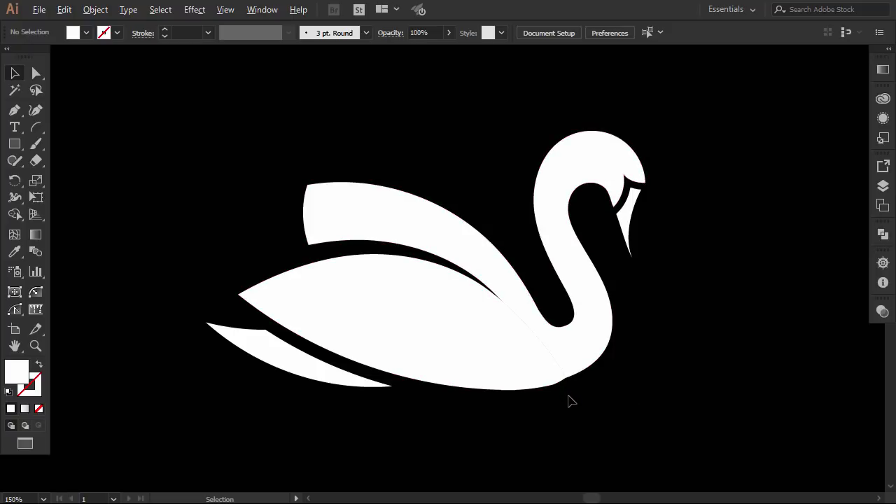
Draw a closed Pen-tool patch over the joint between the swan's body and neck
{"action": "scroll", "coordinate": [570, 398], "scroll_direction": "up", "scroll_amount": 2}
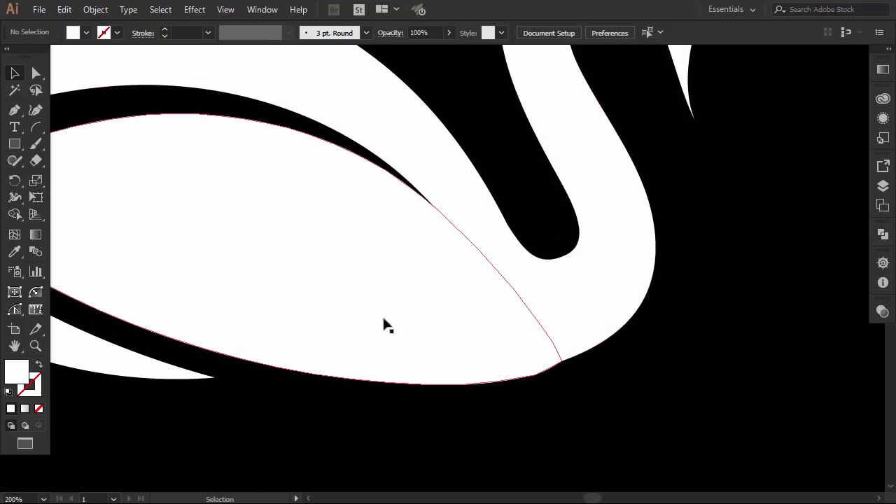
{"action": "left_click", "coordinate": [15, 110]}
{"action": "left_click", "coordinate": [425, 201]}
{"action": "left_click", "coordinate": [425, 331], "text": "shift"}
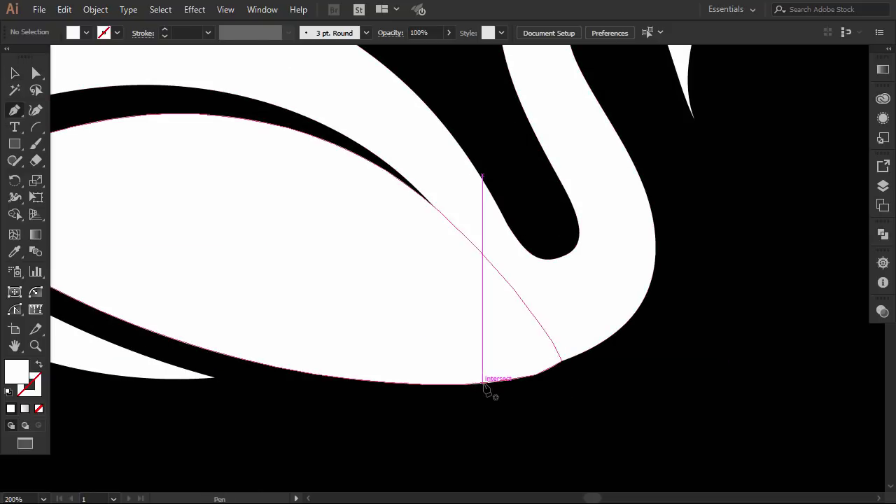
{"action": "left_click_drag", "start_coordinate": [483, 384], "coordinate": [551, 382]}
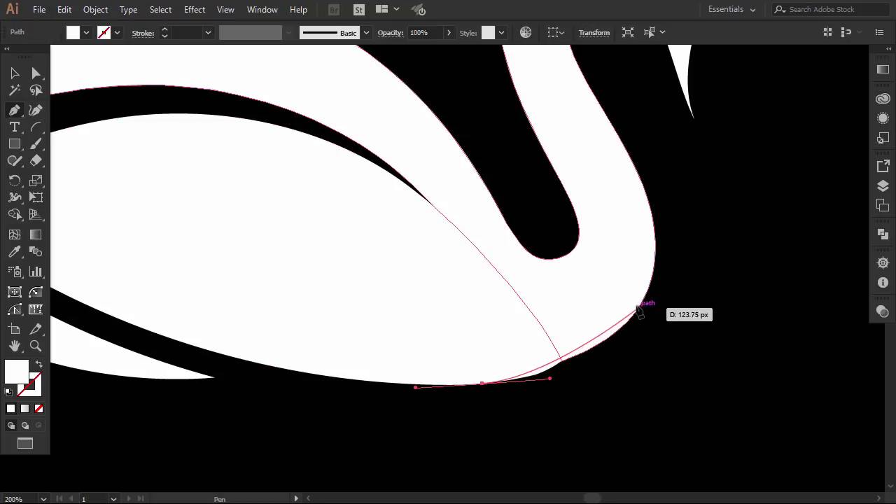
{"action": "left_click_drag", "start_coordinate": [641, 305], "coordinate": [527, 319]}
{"action": "left_click", "coordinate": [525, 316]}
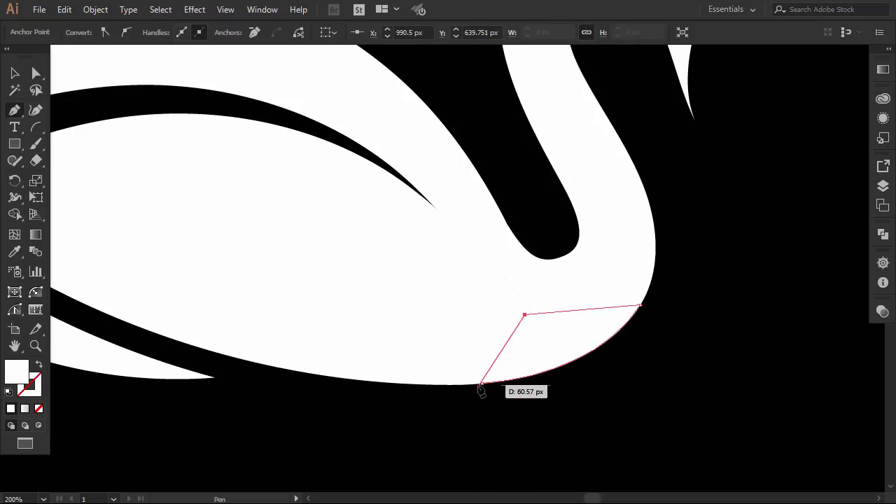
{"action": "left_click", "coordinate": [482, 383]}
{"action": "left_click", "coordinate": [14, 73]}
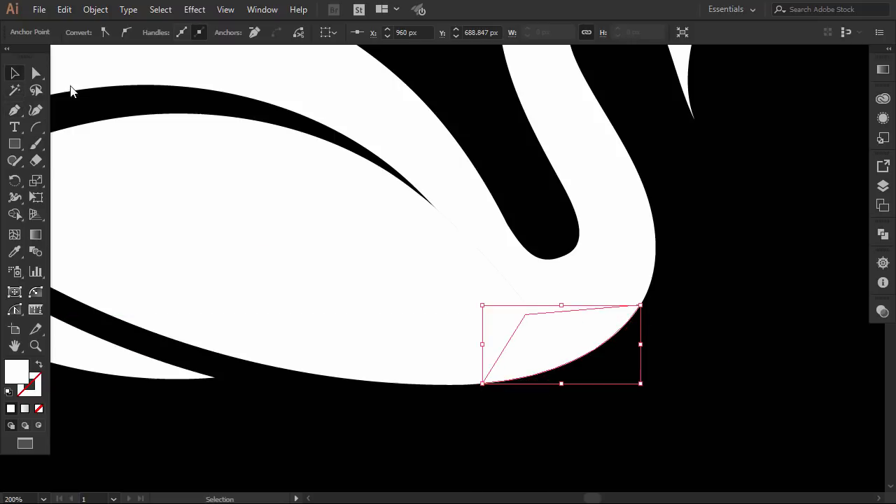
{"action": "left_click", "coordinate": [516, 176]}
Unite the body, neck and patch into one shape, leaving the lower wing piece separate
{"action": "scroll", "coordinate": [405, 202], "scroll_direction": "down", "scroll_amount": 2}
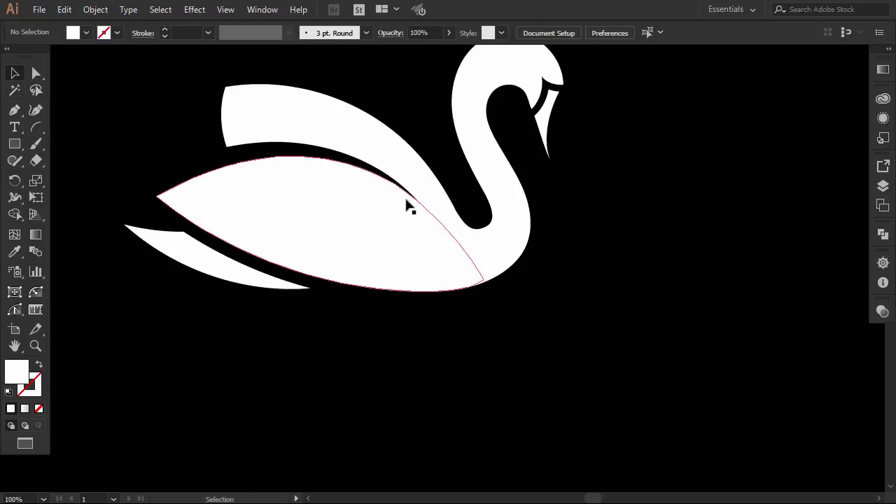
{"action": "scroll", "coordinate": [403, 203], "scroll_direction": "up", "scroll_amount": 2}
{"action": "scroll", "coordinate": [404, 203], "scroll_direction": "left", "scroll_amount": 3}
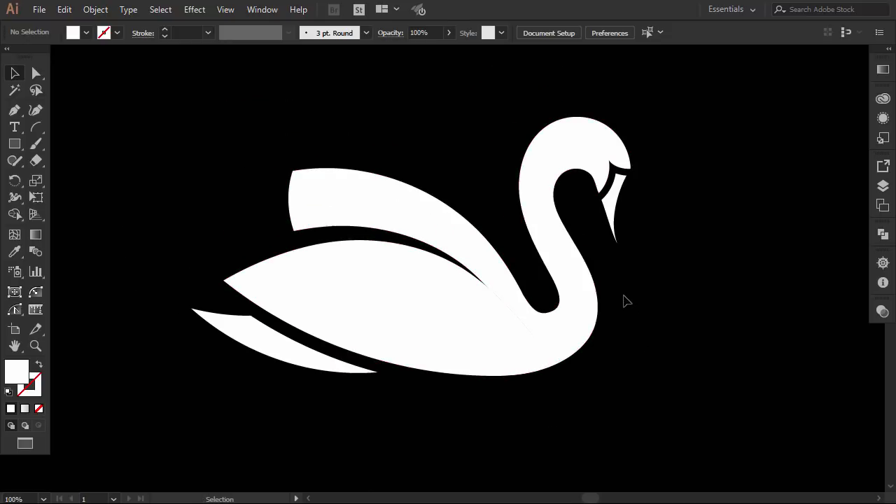
{"action": "left_click_drag", "start_coordinate": [600, 240], "coordinate": [422, 394]}
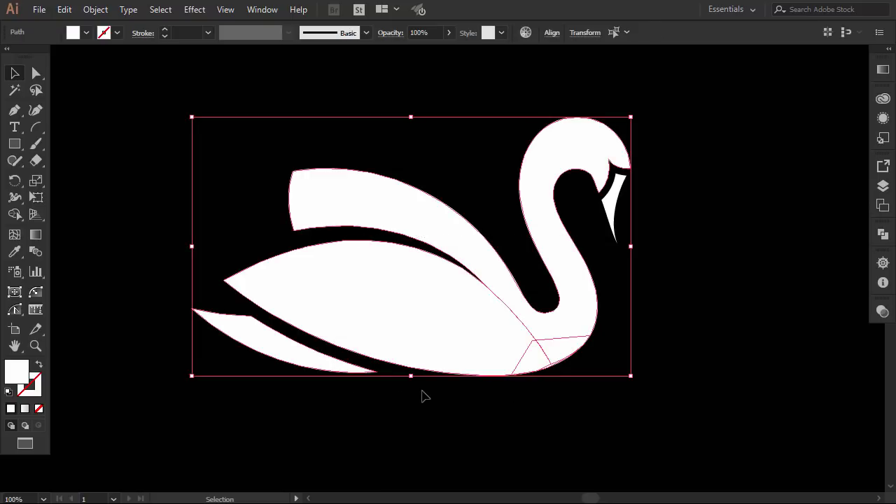
{"action": "left_click", "coordinate": [422, 395]}
{"action": "left_click", "coordinate": [585, 345]}
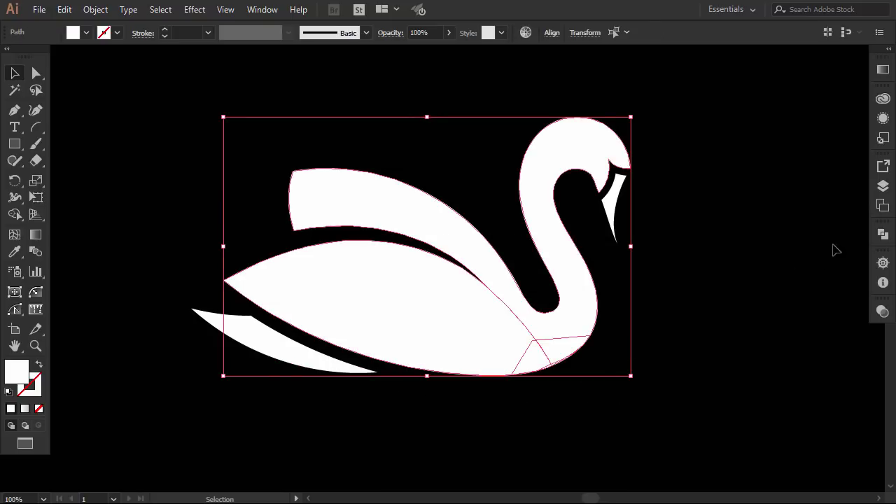
{"action": "left_click", "coordinate": [883, 234]}
{"action": "left_click", "coordinate": [720, 264]}
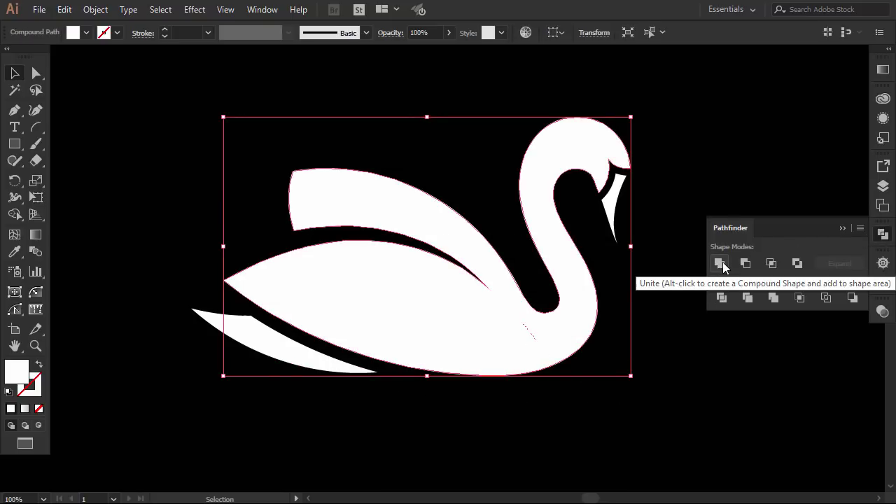
{"action": "left_click", "coordinate": [843, 228]}
{"action": "left_click", "coordinate": [691, 204]}
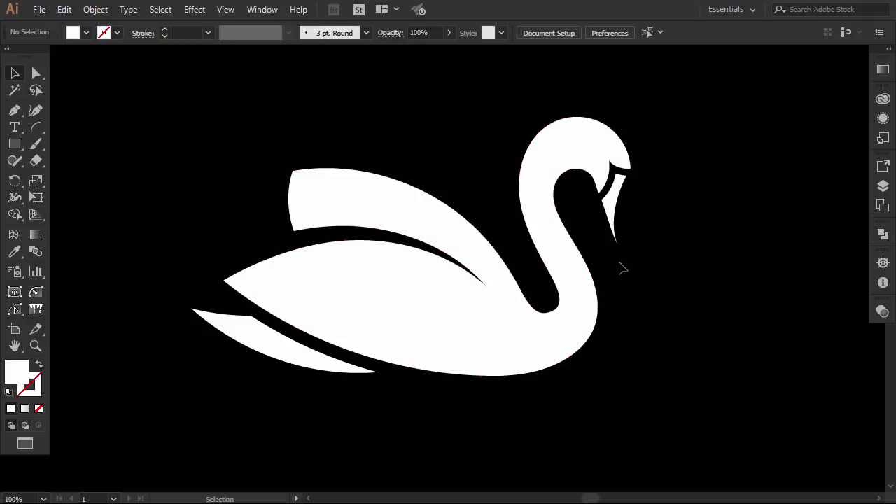
Fill the beak with orange ff6d00 from the Color Picker
{"action": "left_click", "coordinate": [614, 217]}
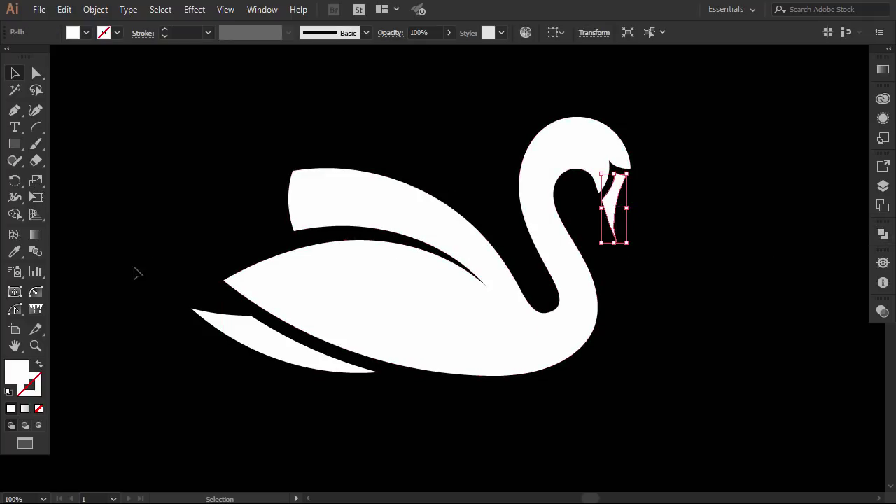
{"action": "double_click", "coordinate": [20, 369]}
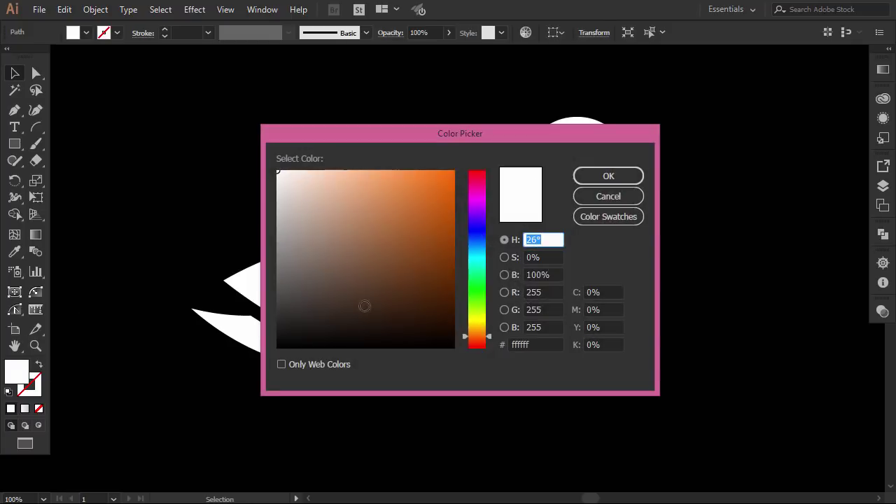
{"action": "left_click", "coordinate": [456, 169]}
{"action": "left_click_drag", "start_coordinate": [457, 168], "coordinate": [477, 170]}
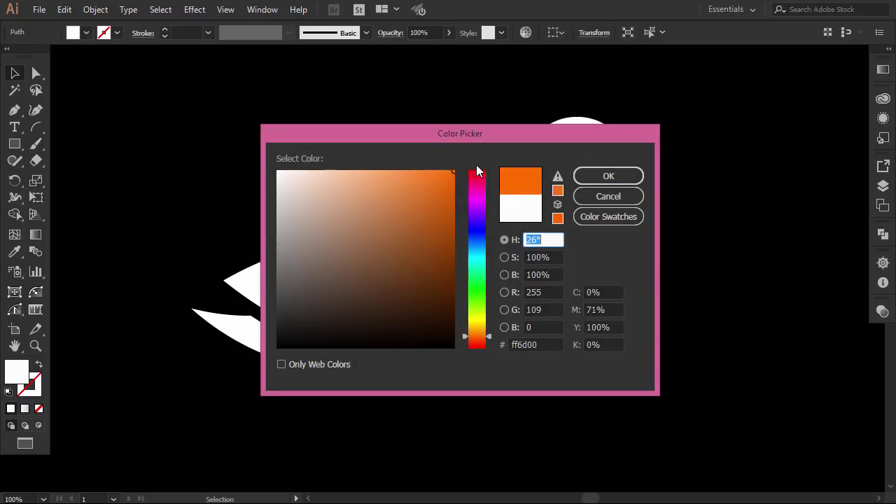
{"action": "left_click", "coordinate": [587, 177]}
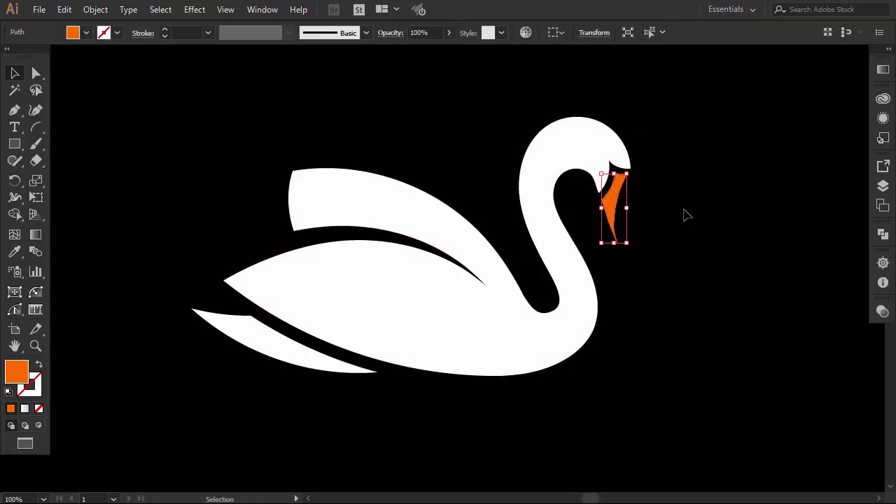
{"action": "left_click", "coordinate": [687, 215]}
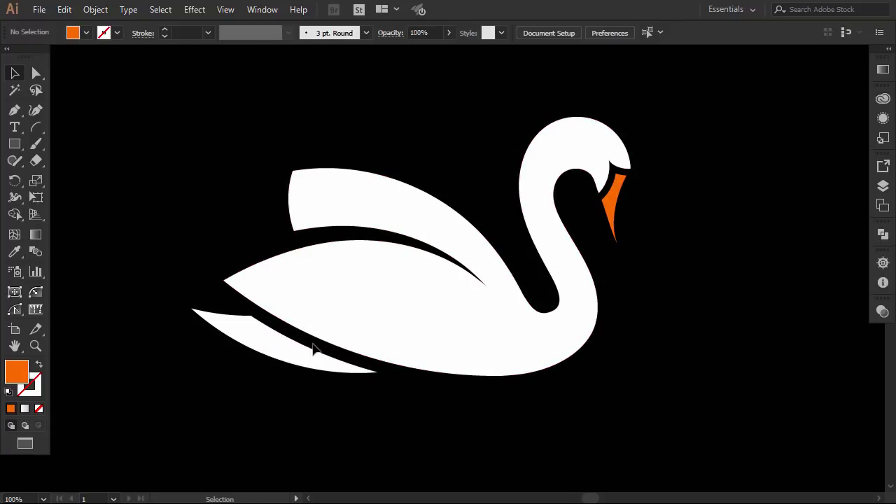
Nudge the lower wing piece down a few pixels and check its placement
{"action": "left_click", "coordinate": [266, 343]}
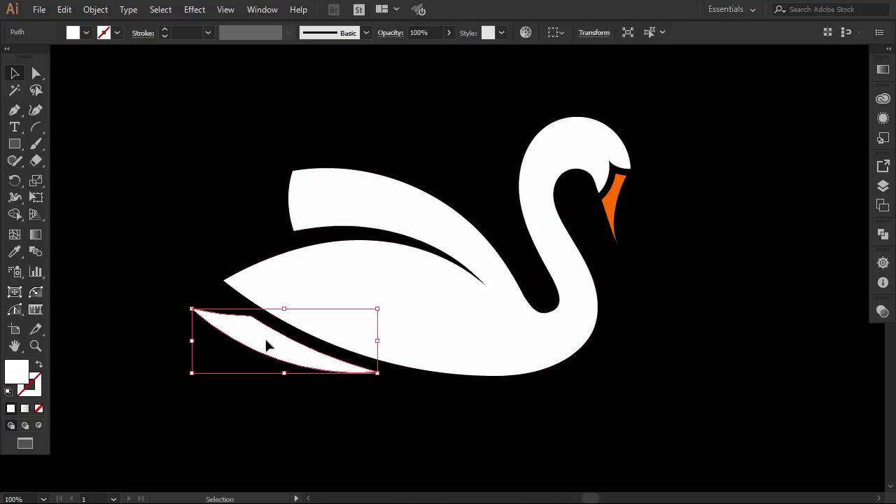
{"action": "left_click_drag", "start_coordinate": [266, 344], "coordinate": [266, 345]}
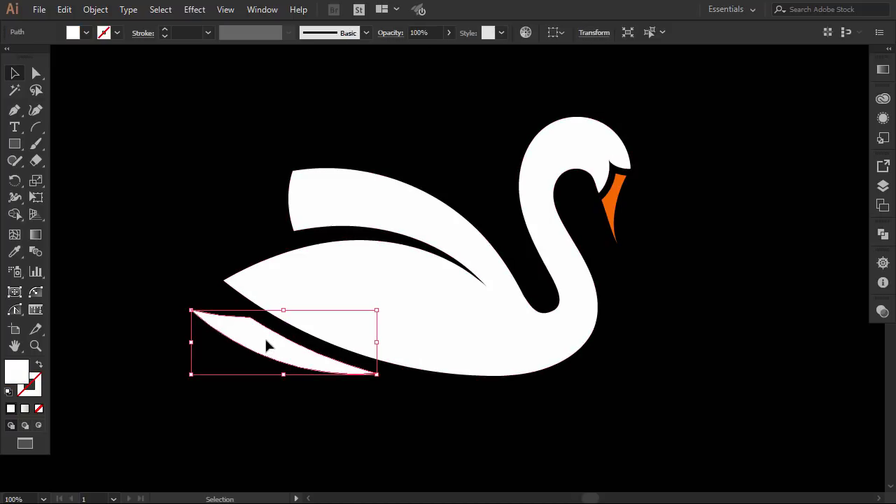
{"action": "key", "text": "Down"}
{"action": "key", "text": "Down"}
{"action": "key", "text": "Down"}
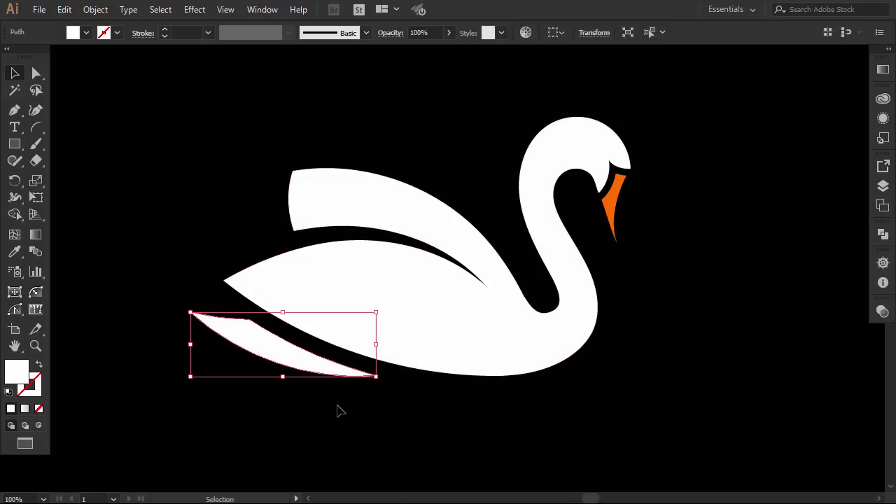
{"action": "left_click", "coordinate": [337, 411]}
{"action": "left_click", "coordinate": [334, 369]}
{"action": "left_click", "coordinate": [342, 406]}
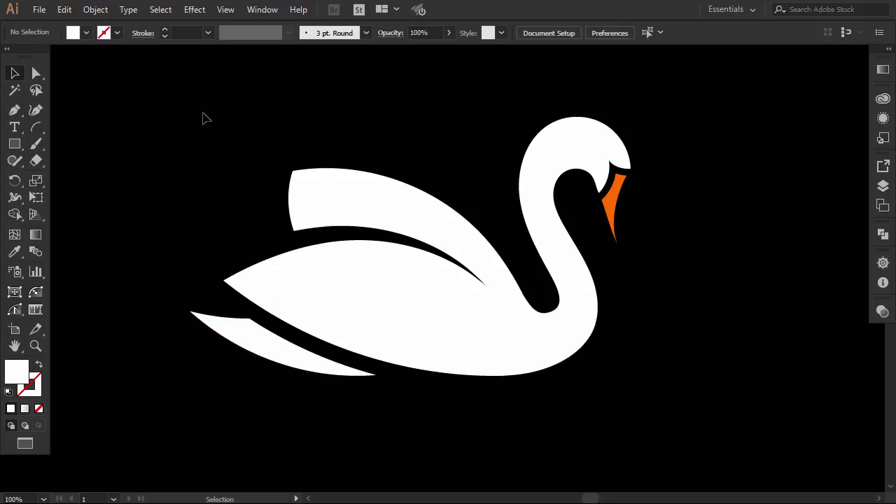
{"action": "left_click", "coordinate": [35, 74]}
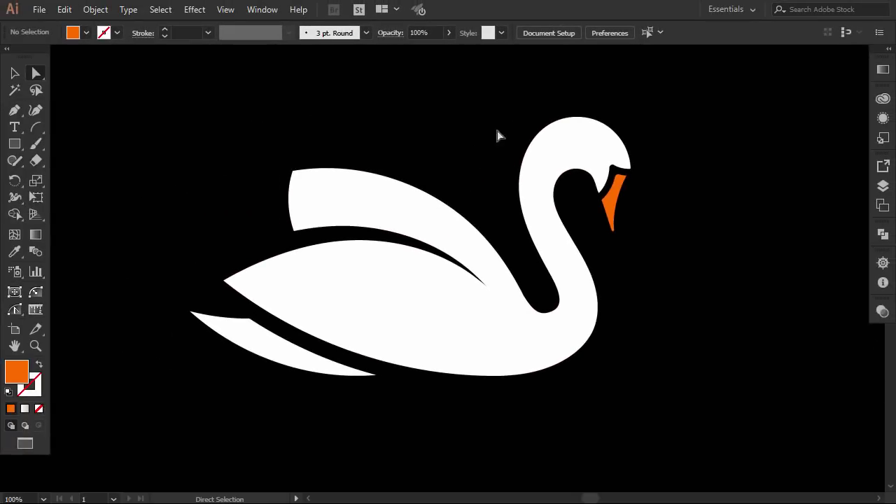
{"action": "left_click", "coordinate": [14, 72]}
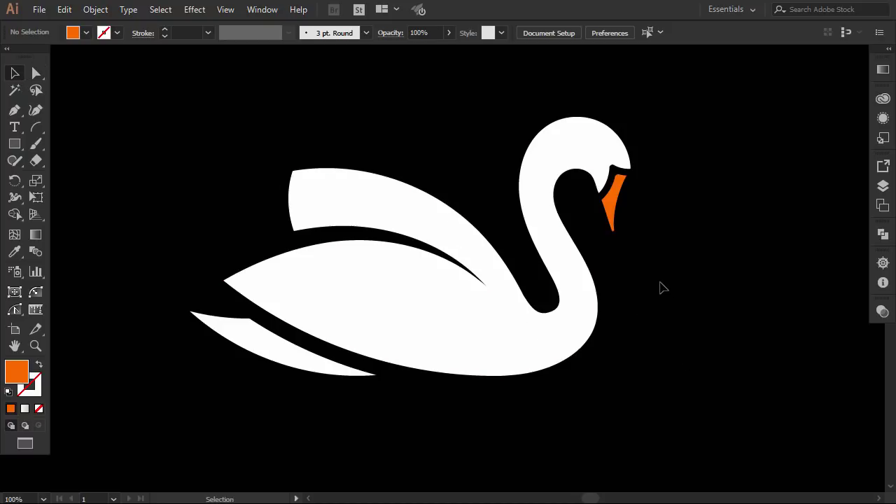
{"action": "scroll", "coordinate": [663, 288], "scroll_direction": "down", "scroll_amount": 1}
{"action": "scroll", "coordinate": [710, 316], "scroll_direction": "right", "scroll_amount": 2}
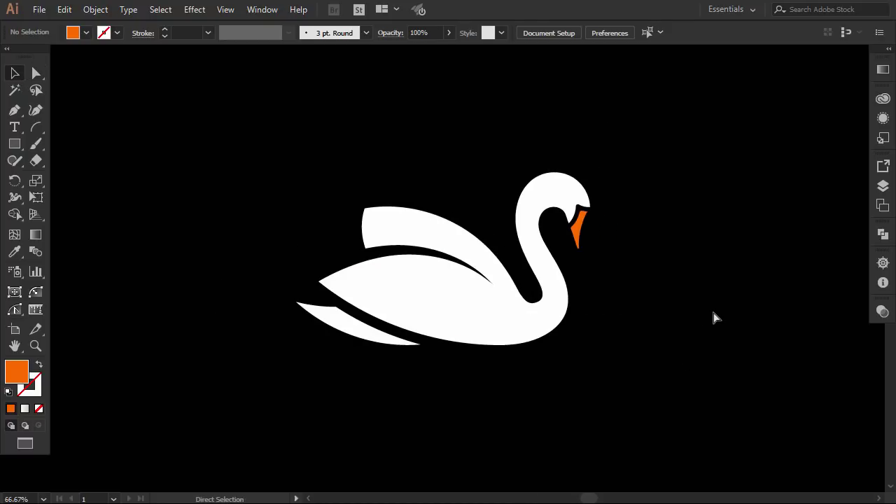